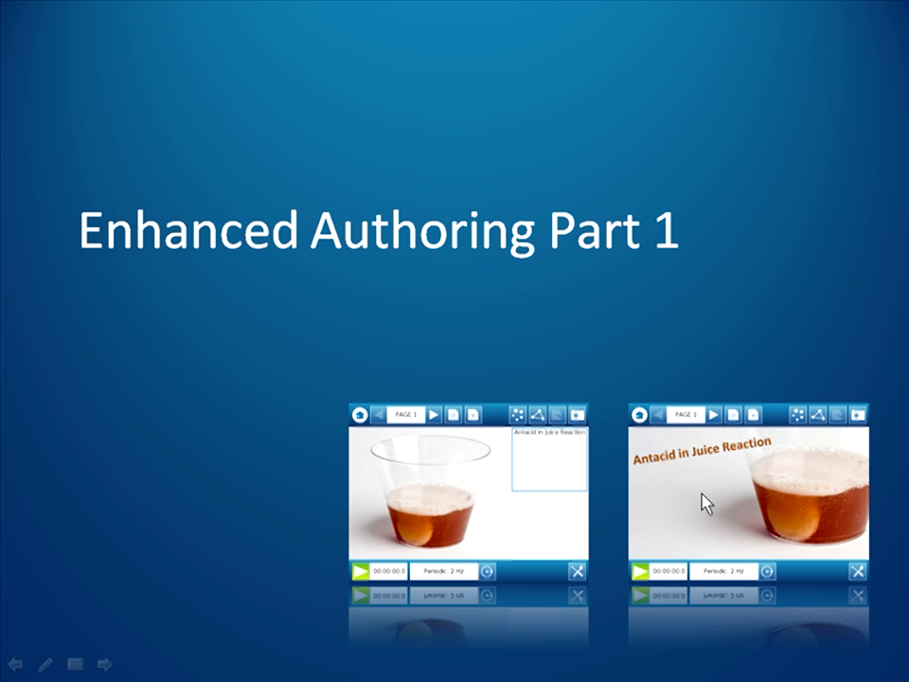
Switch from the running slide show to the SPARKvue lab window with Alt+Tab
{"action": "key", "text": "alt+Tab"}
{"action": "key", "text": "alt+Tab"}
{"action": "key", "text": "alt+Tab"}
{"action": "key", "text": "alt+Tab"}
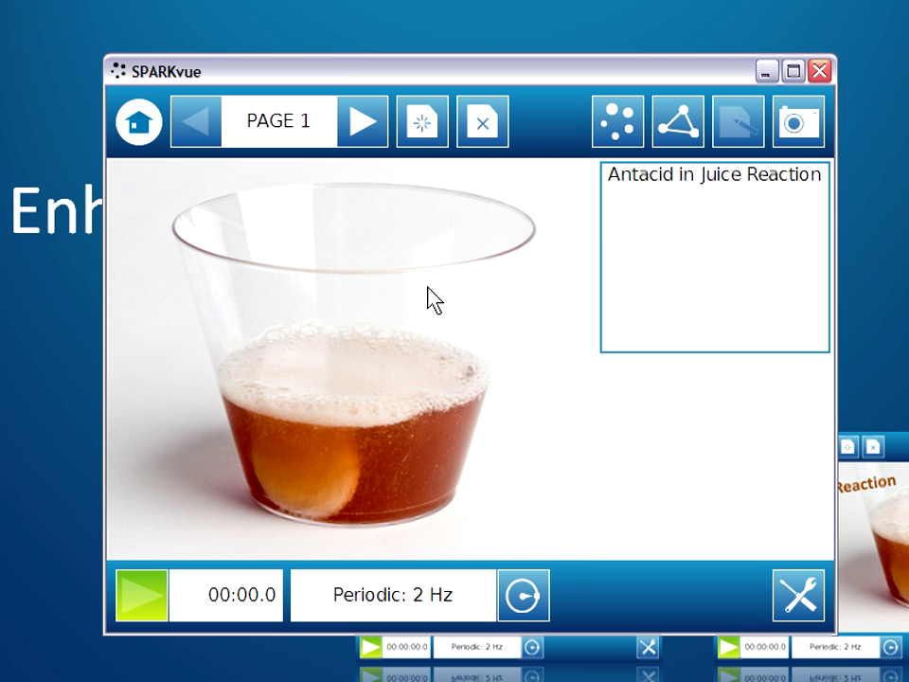
Page forward through the Antacid in Juice Reaction lab from page 1 to the page 7 Conclusion
{"action": "left_click", "coordinate": [356, 125]}
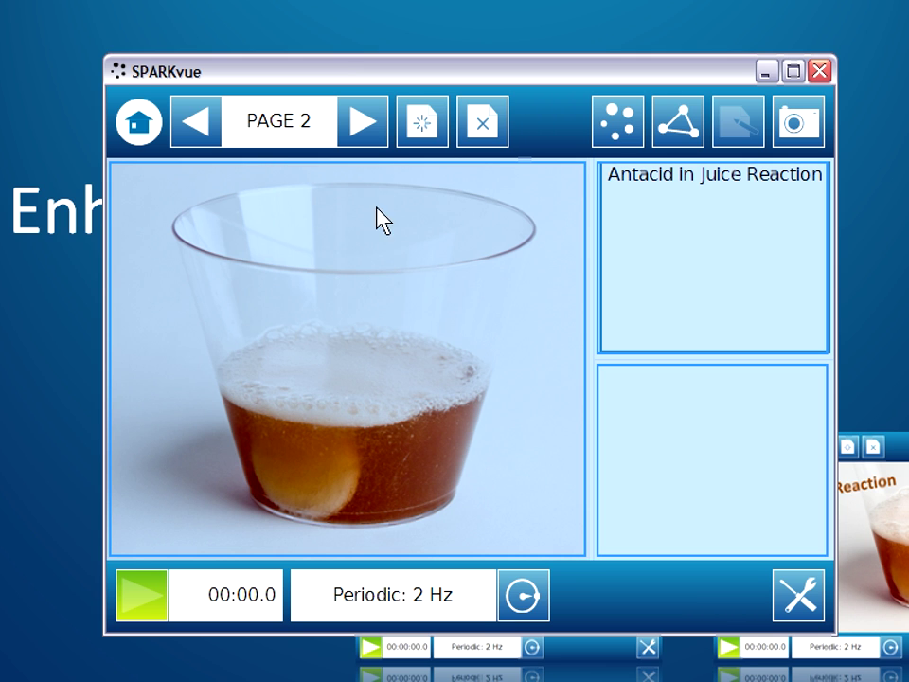
{"action": "left_click", "coordinate": [369, 144]}
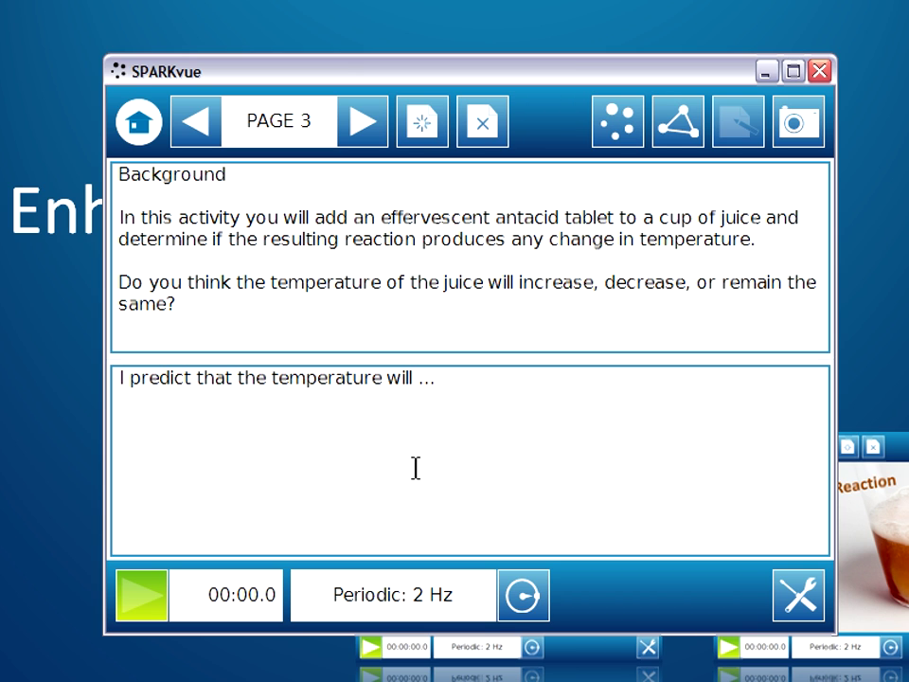
{"action": "left_click", "coordinate": [364, 131]}
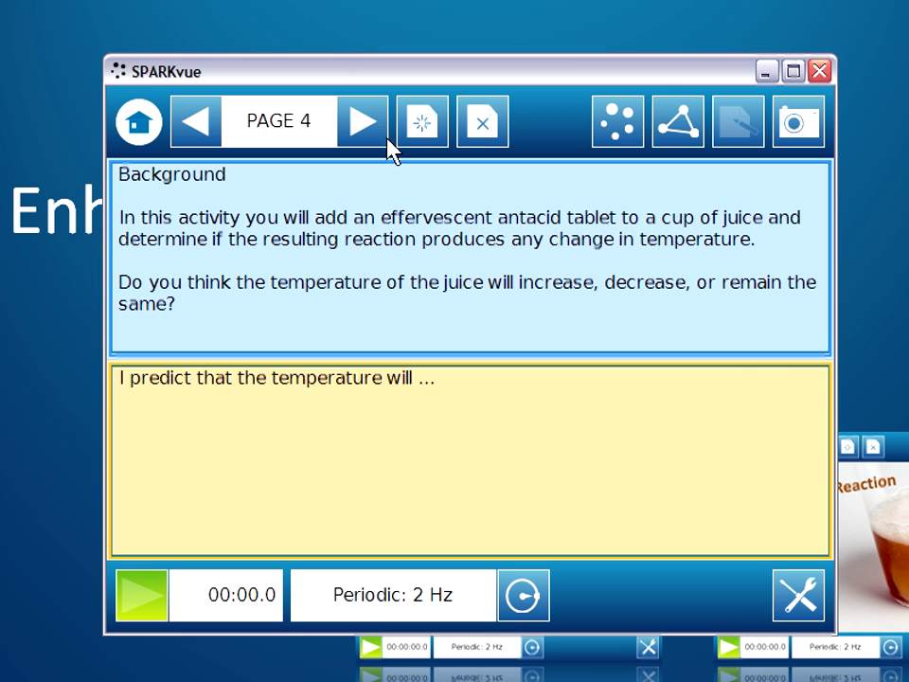
{"action": "left_click", "coordinate": [363, 123]}
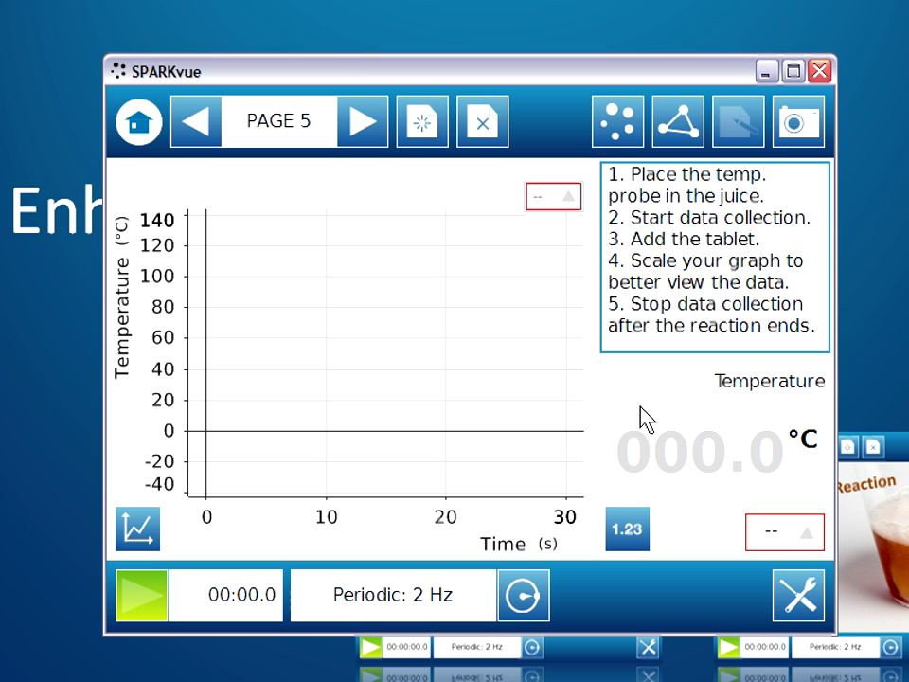
{"action": "left_click", "coordinate": [364, 123]}
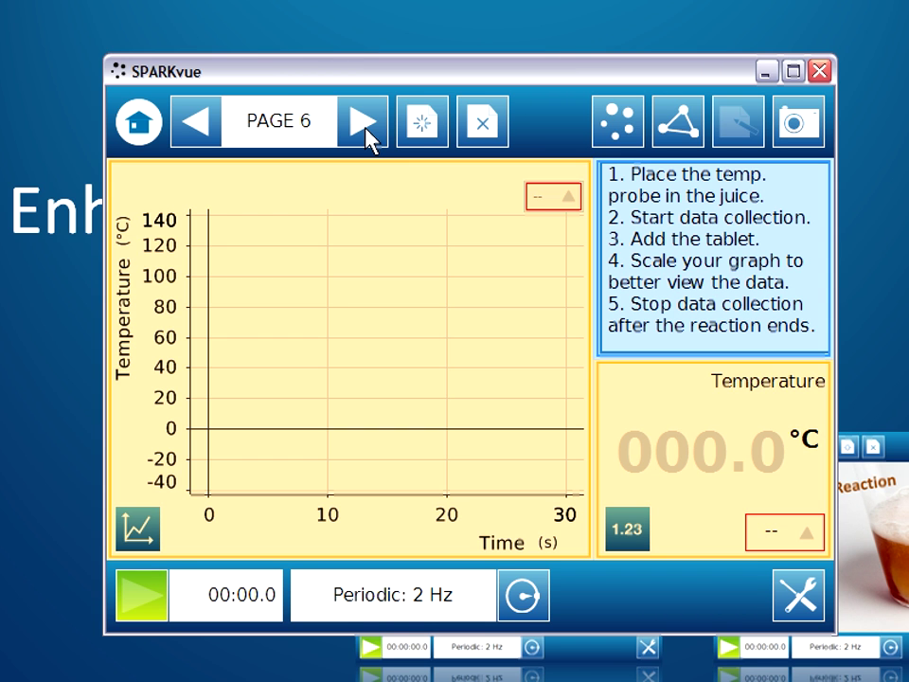
{"action": "left_click", "coordinate": [364, 125]}
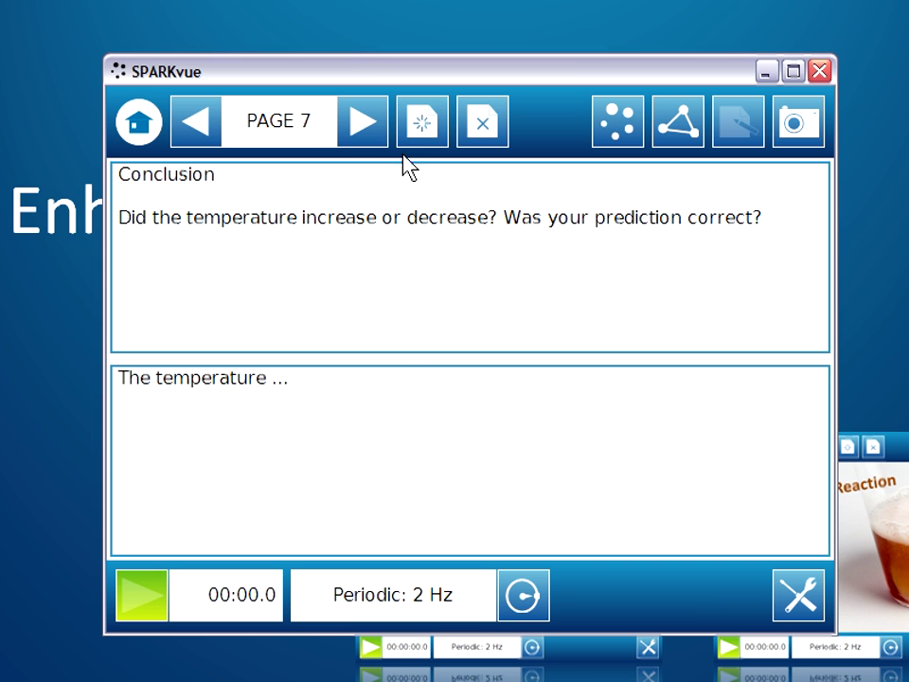
Advance the lab through page 8 to page 9, the presentation-software versus SPARKvue comparison
{"action": "left_click", "coordinate": [379, 140]}
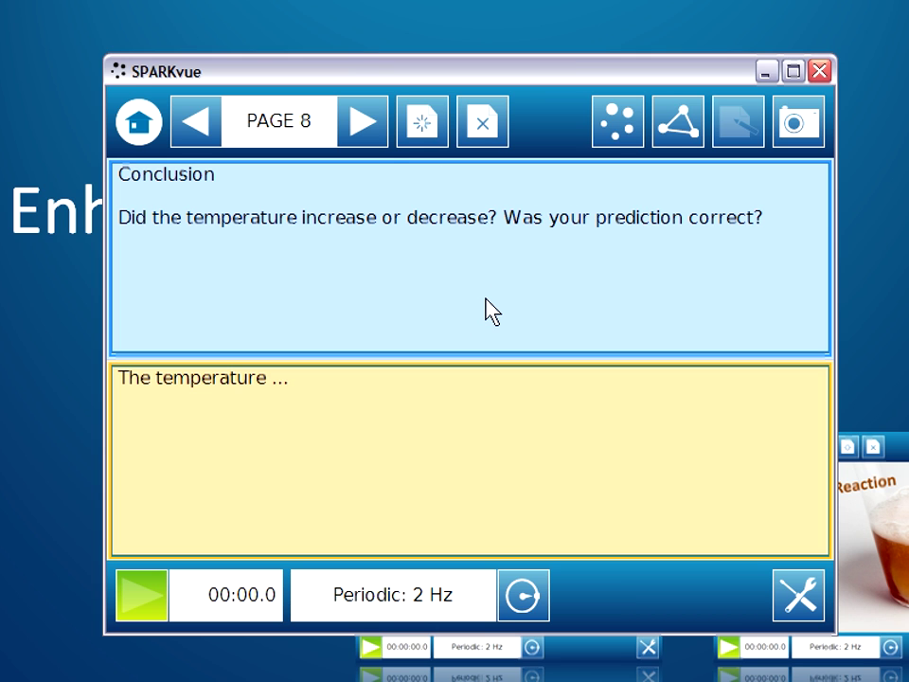
{"action": "left_click", "coordinate": [376, 138]}
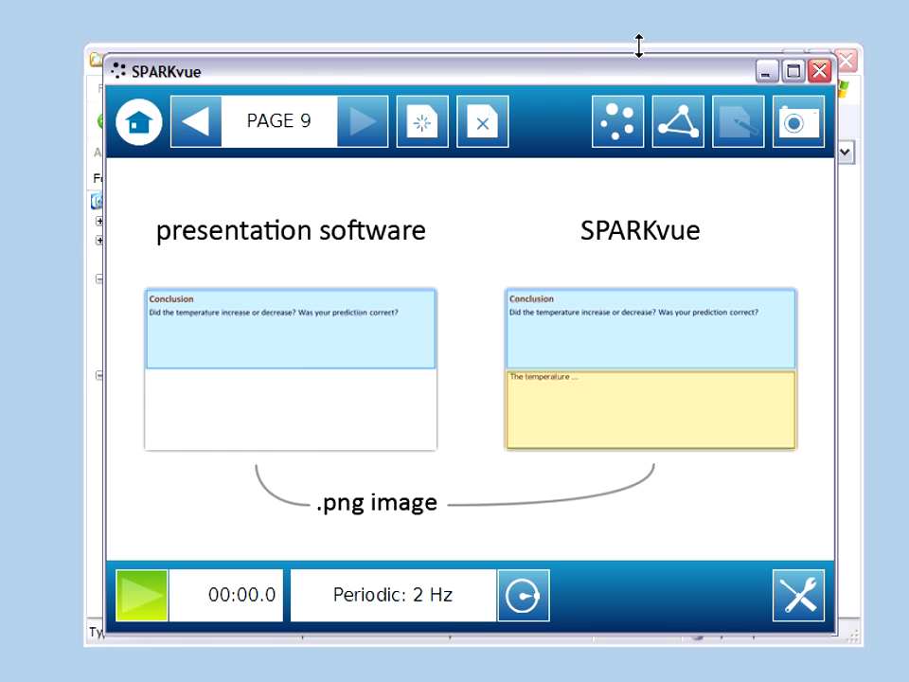
Open SPARKlab Authoring Template PP2007 (Win).potx from the authoring templates folder in PowerPoint
{"action": "left_click", "coordinate": [639, 44]}
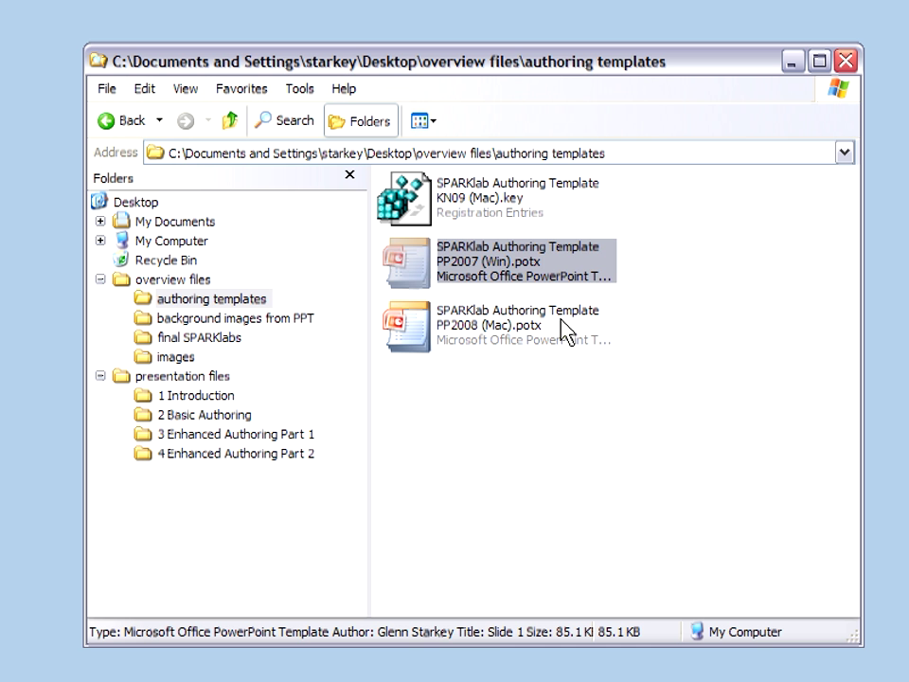
{"action": "left_click", "coordinate": [522, 435]}
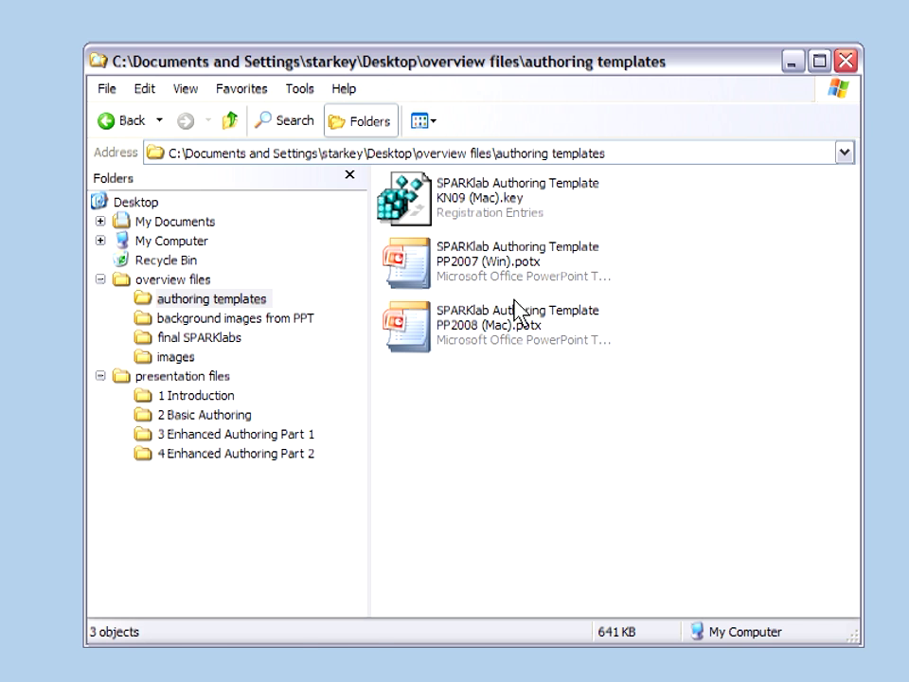
{"action": "left_click", "coordinate": [520, 284]}
{"action": "mouse_move", "coordinate": [447, 279]}
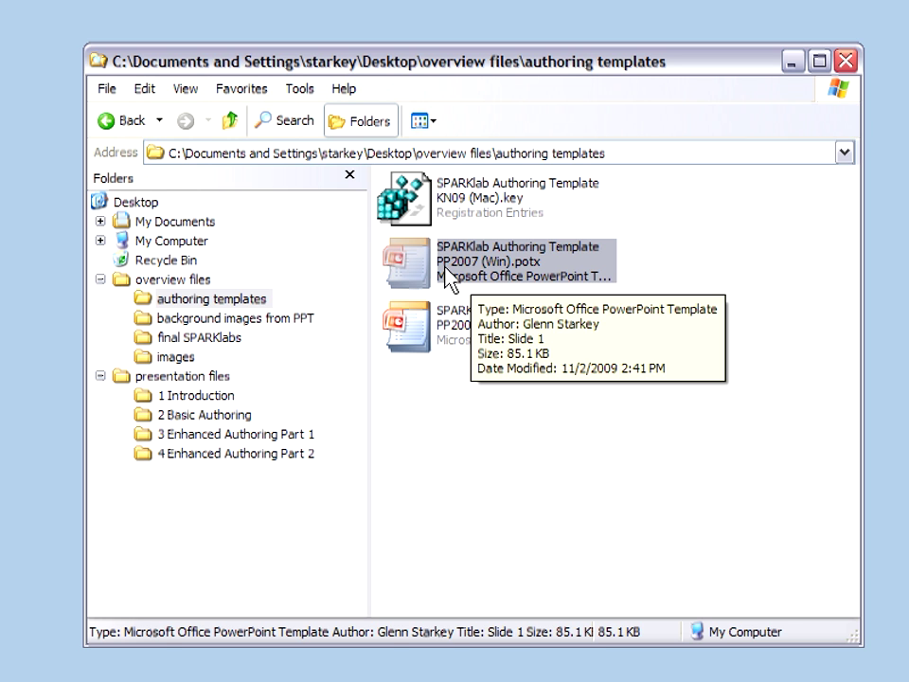
{"action": "left_click", "coordinate": [459, 212]}
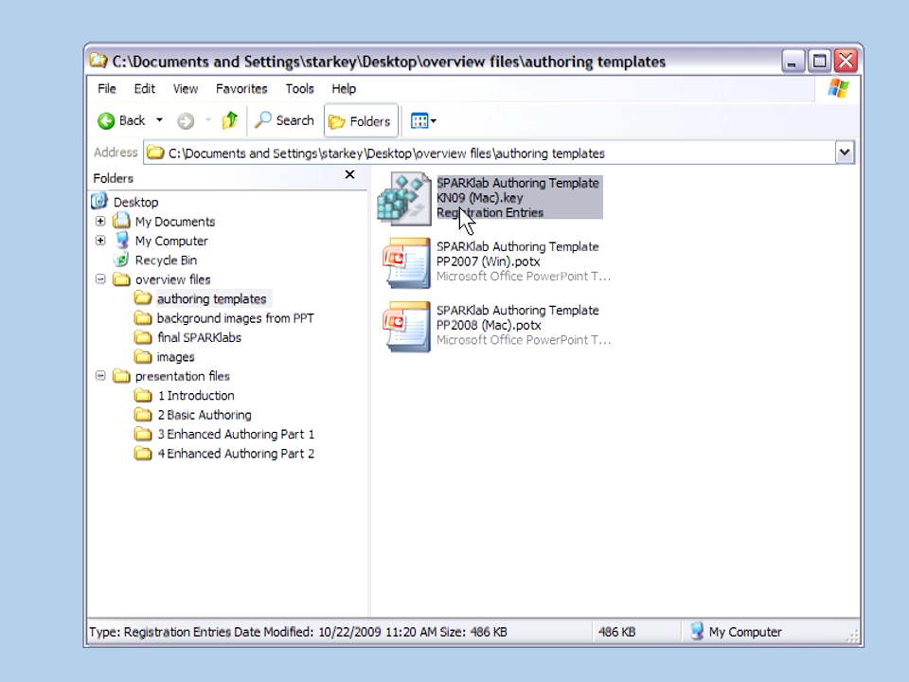
{"action": "left_click", "coordinate": [471, 348]}
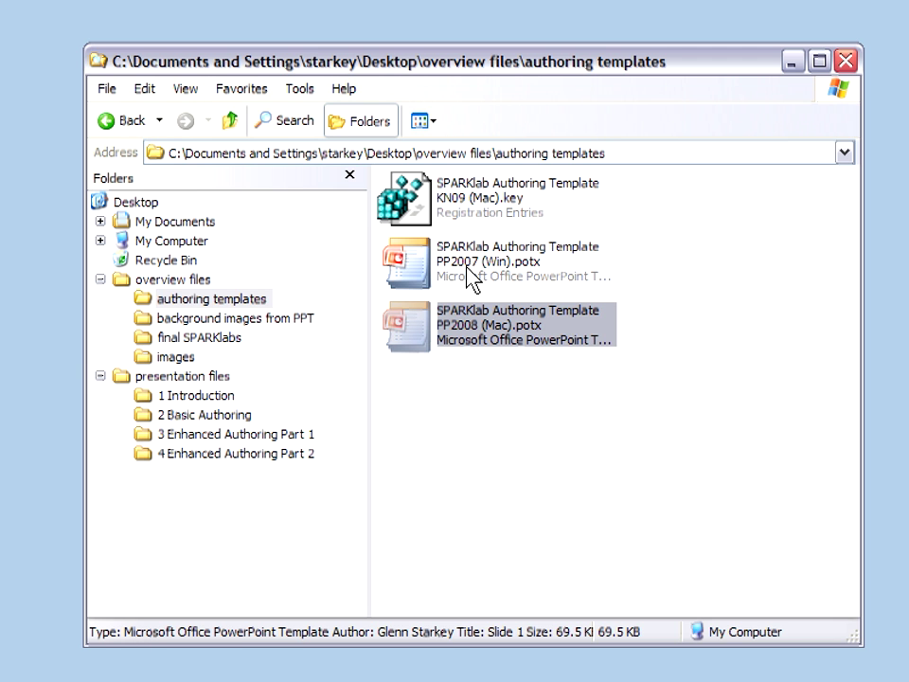
{"action": "mouse_move", "coordinate": [469, 278]}
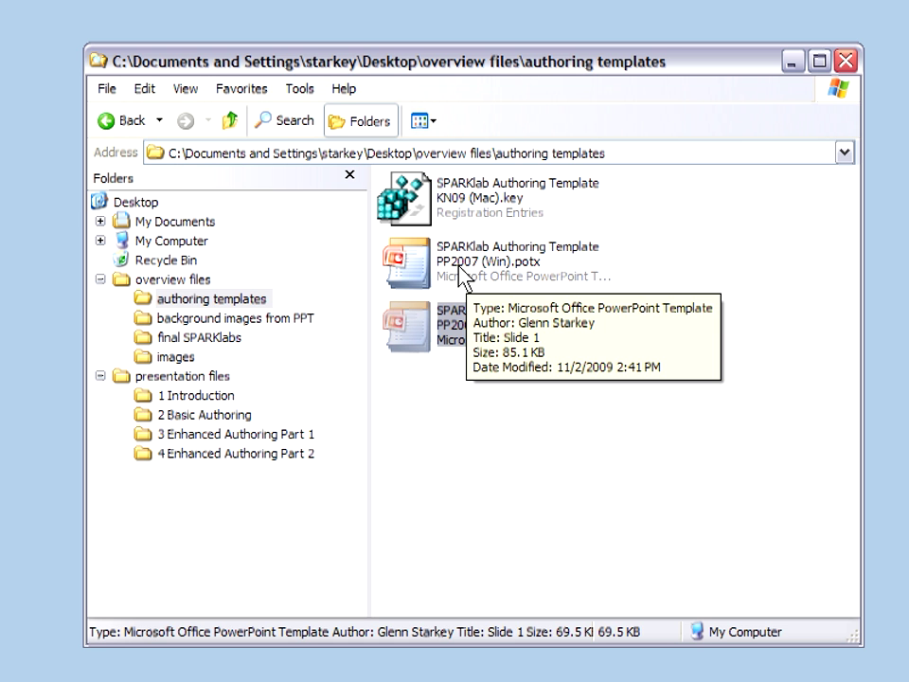
{"action": "left_click", "coordinate": [462, 277]}
{"action": "double_click", "coordinate": [462, 277]}
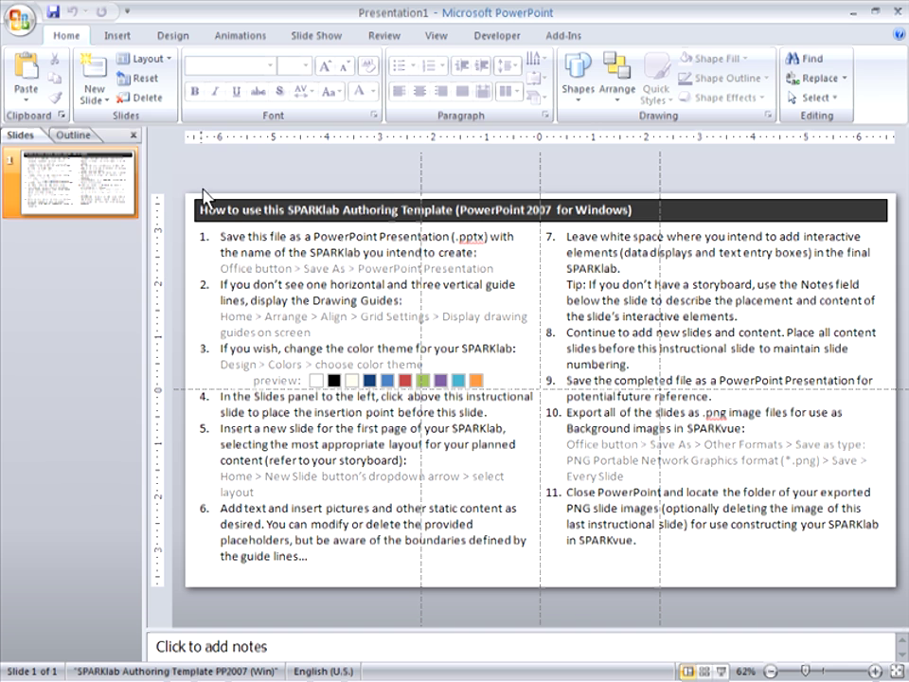
Save the template-based presentation as Antacid Reaction.pptx
{"action": "left_click", "coordinate": [18, 24]}
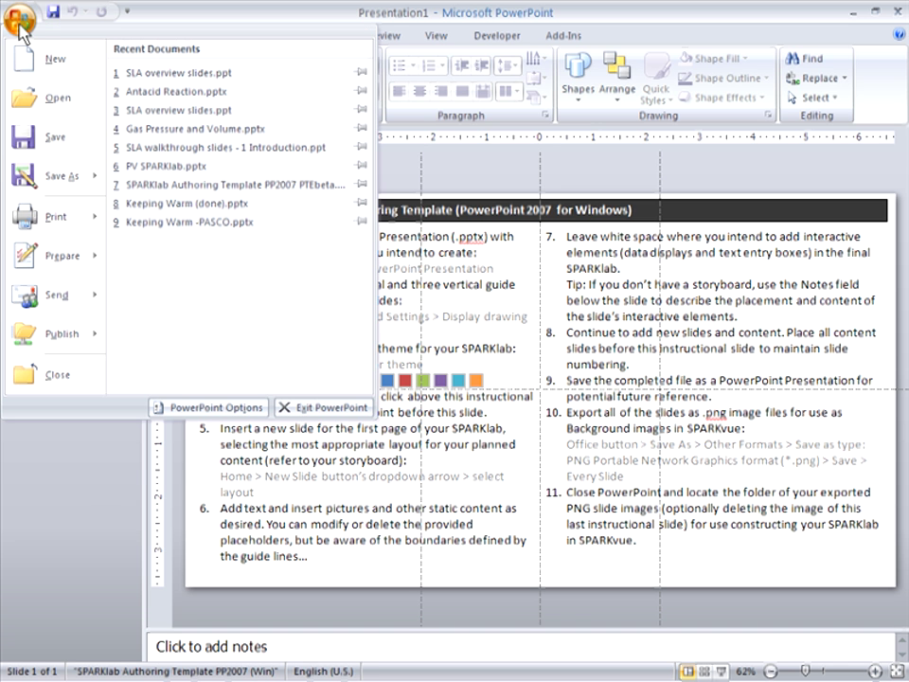
{"action": "left_click", "coordinate": [31, 138]}
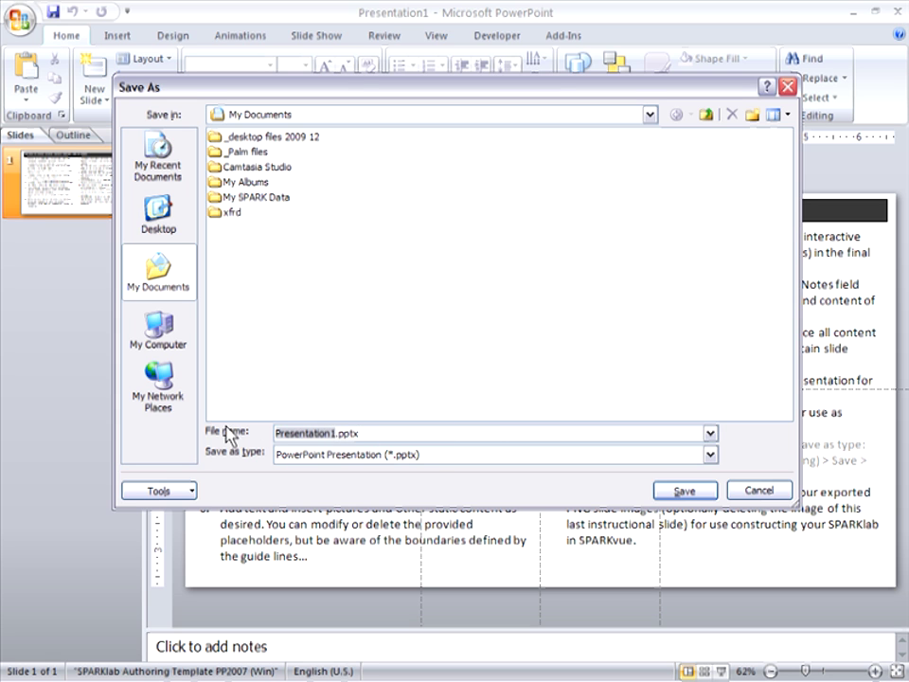
{"action": "type", "text": "Antacid"}
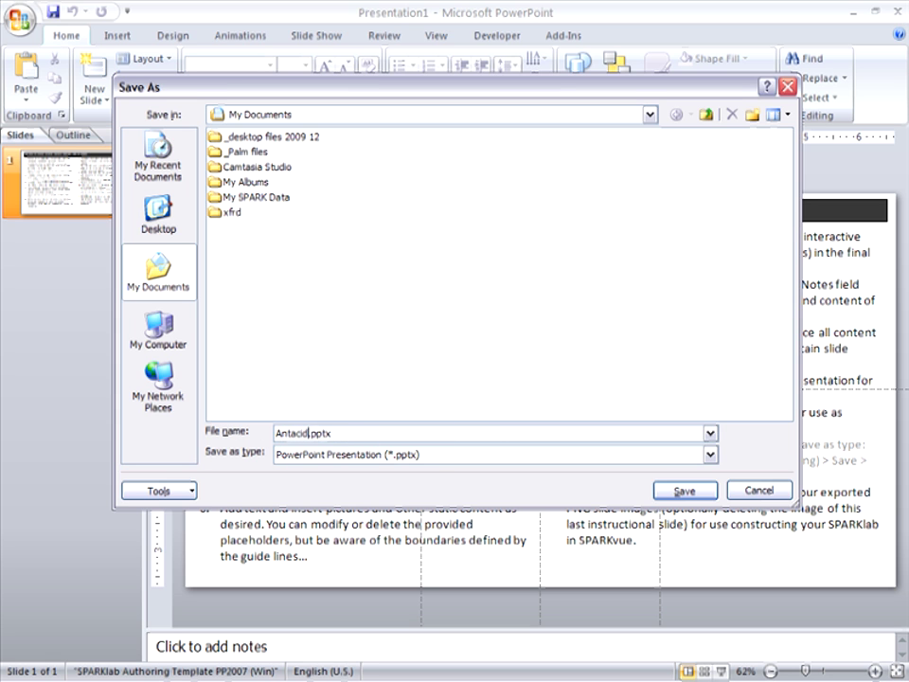
{"action": "type", "text": " Reaction"}
{"action": "key", "text": "Return"}
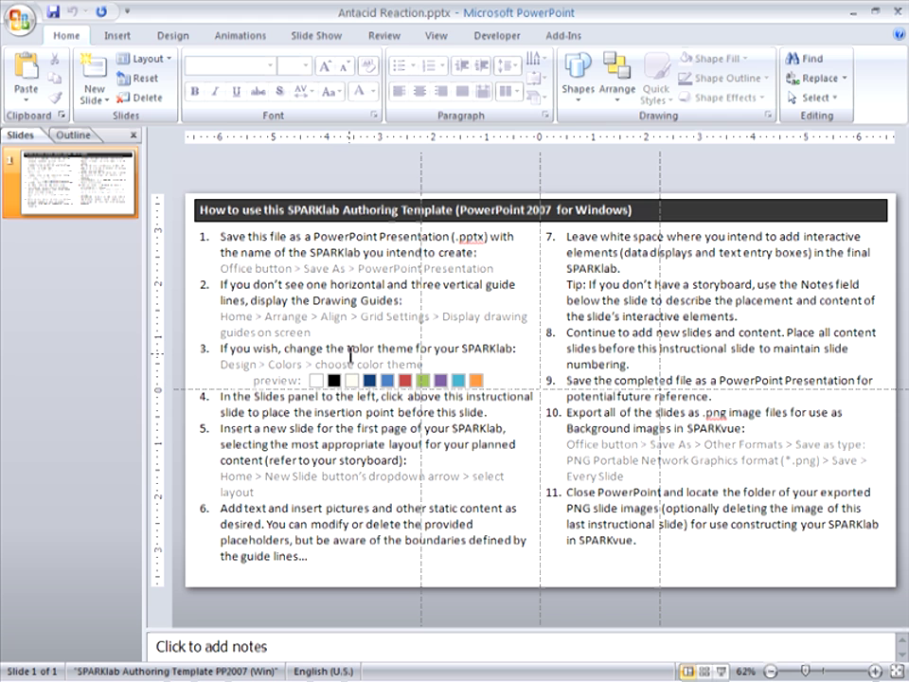
Browse the Design tab colour themes, then place the insertion point before the instructional slide
{"action": "left_click", "coordinate": [161, 35]}
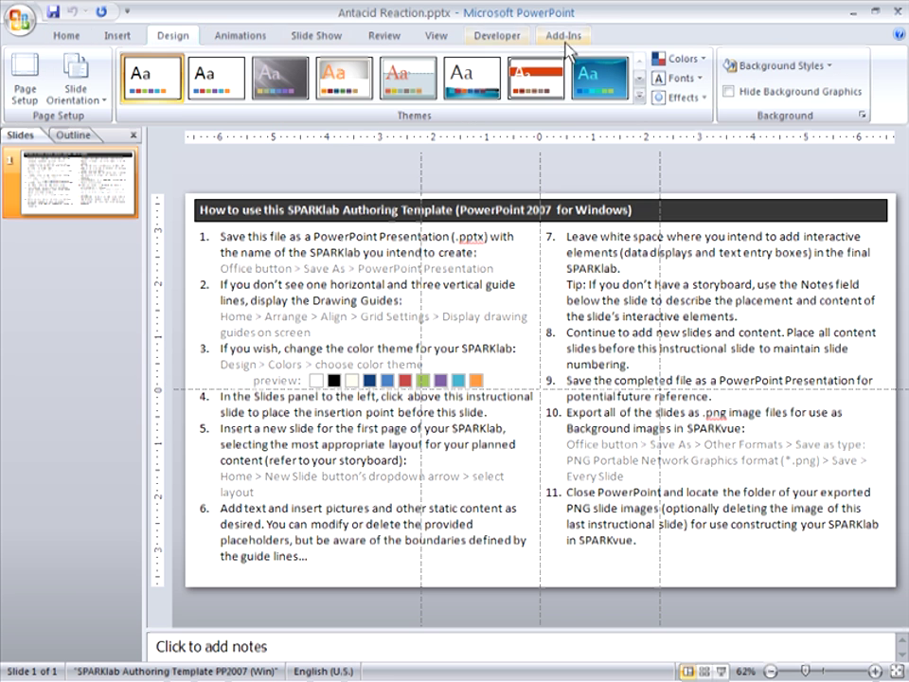
{"action": "left_click", "coordinate": [677, 59]}
{"action": "left_click", "coordinate": [669, 118]}
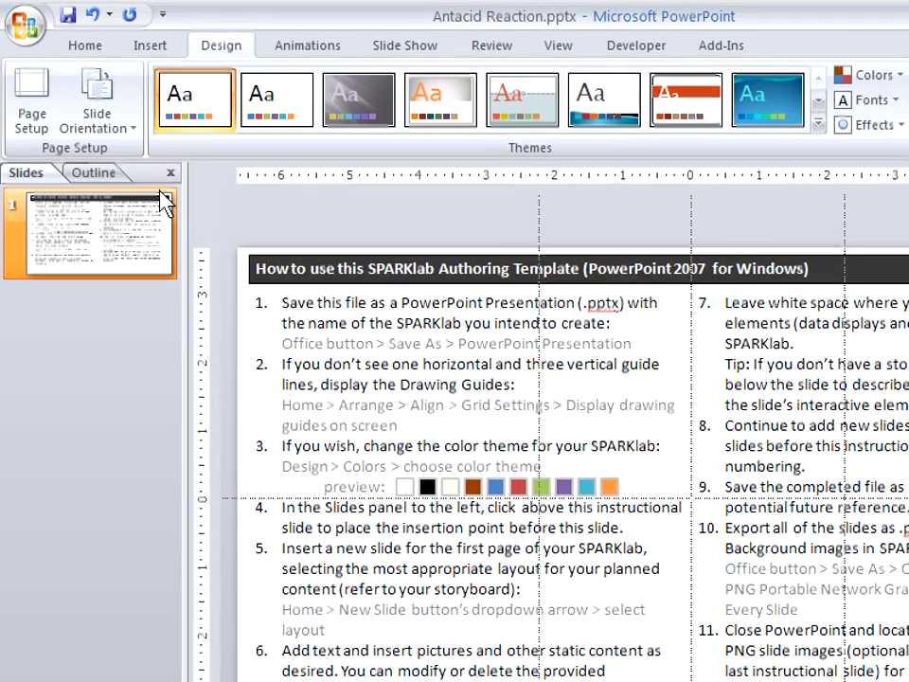
{"action": "left_click", "coordinate": [162, 189]}
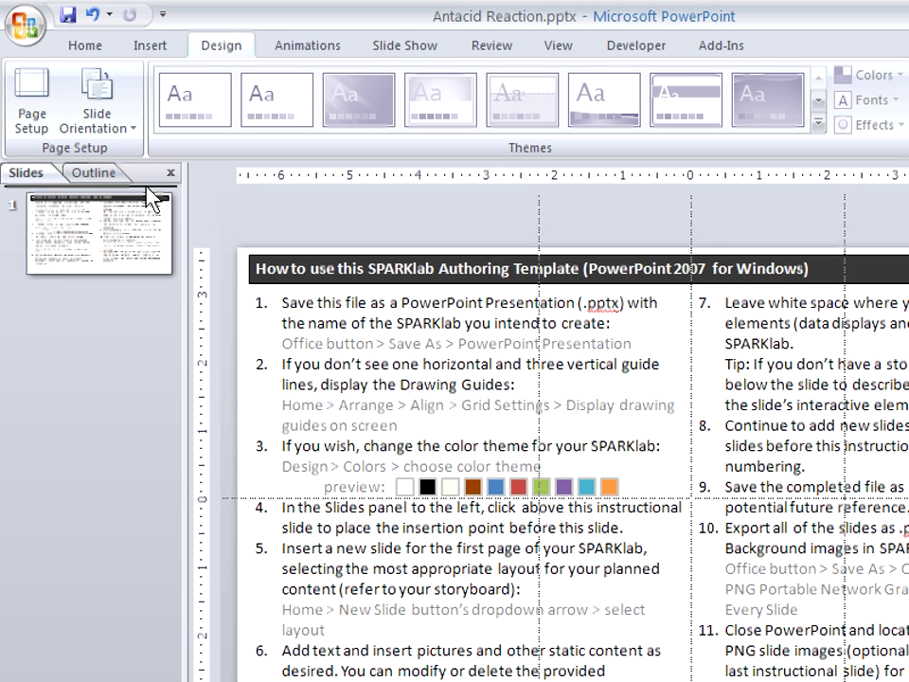
Insert a new L/S with Heading slide titled 'Antacid in Fruit Juice Reaction'
{"action": "left_click", "coordinate": [100, 52]}
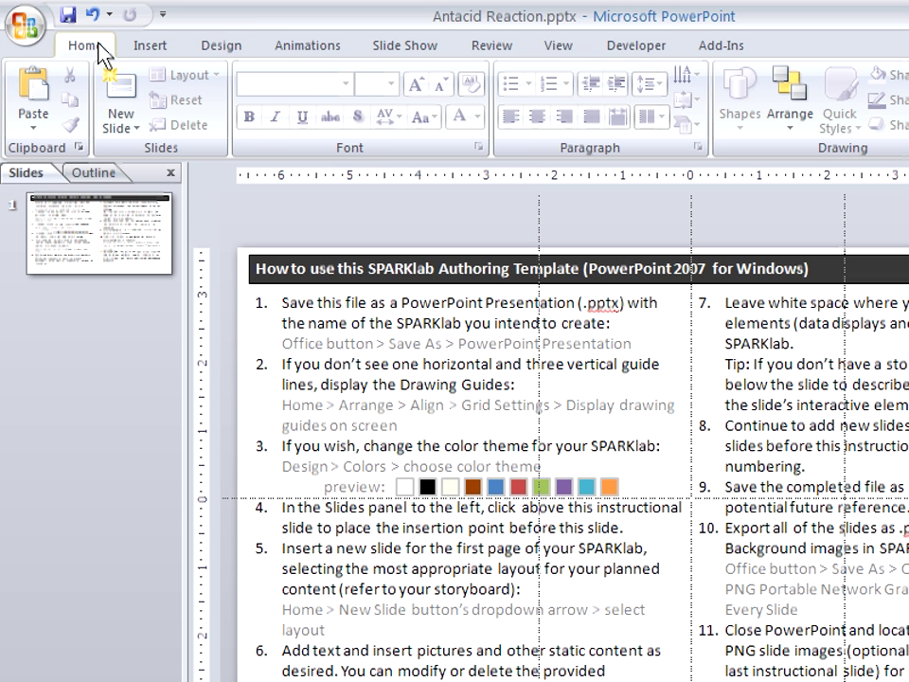
{"action": "left_click", "coordinate": [122, 121]}
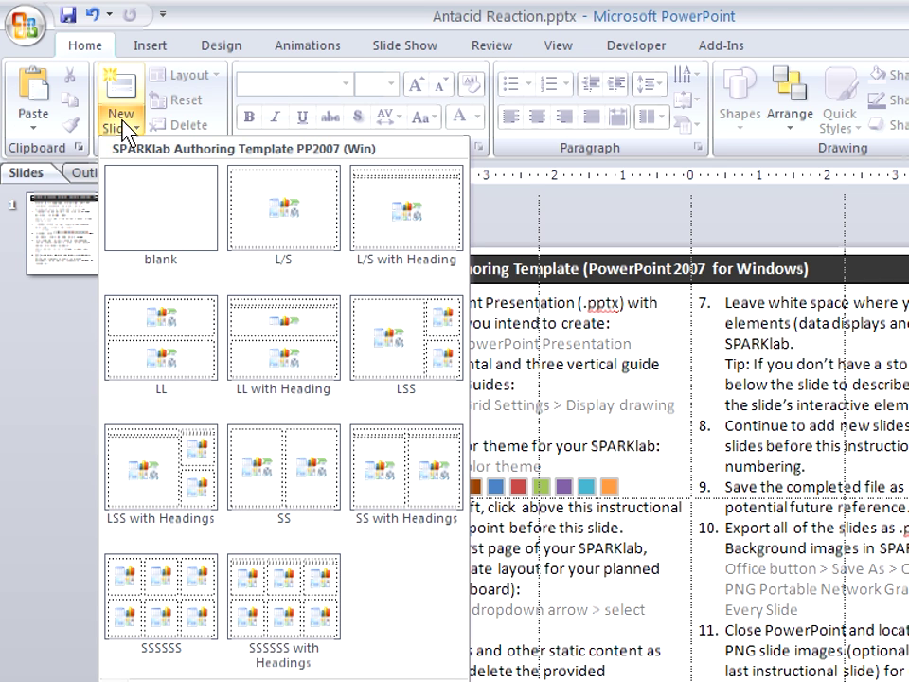
{"action": "left_click", "coordinate": [373, 210]}
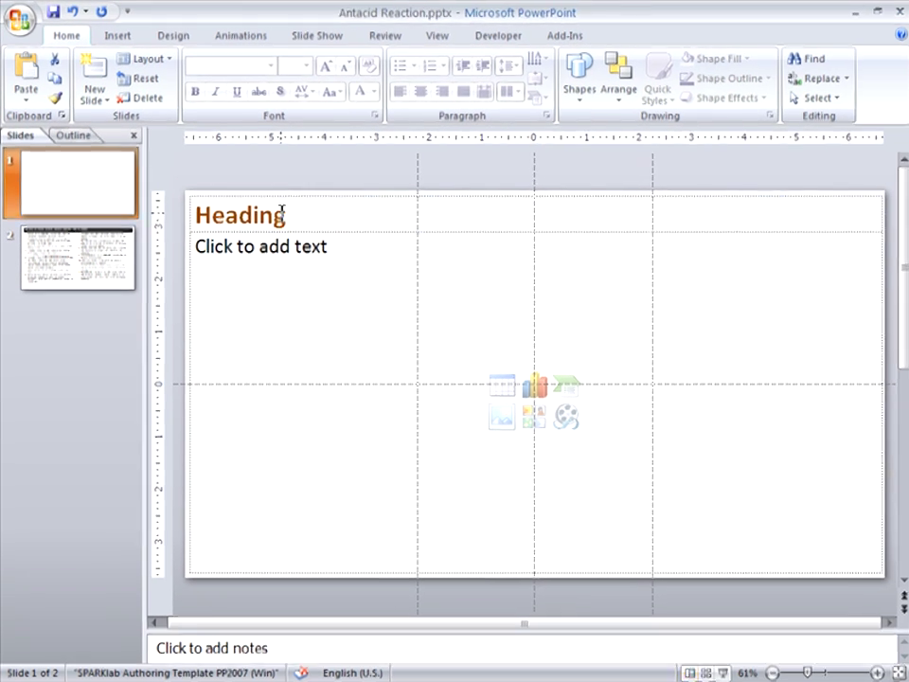
{"action": "left_click", "coordinate": [325, 247]}
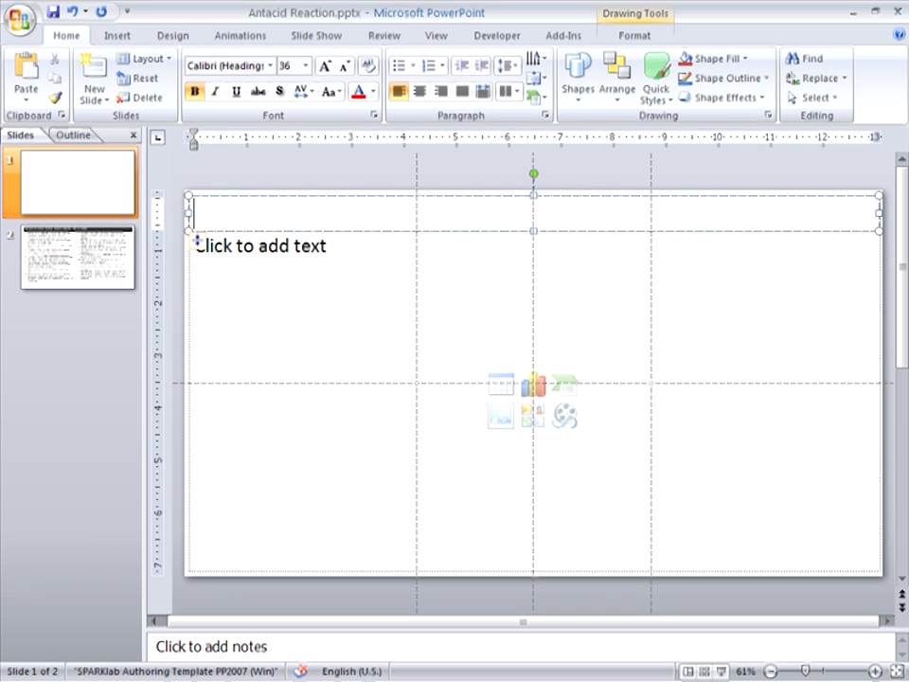
{"action": "type", "text": "Antacid in "}
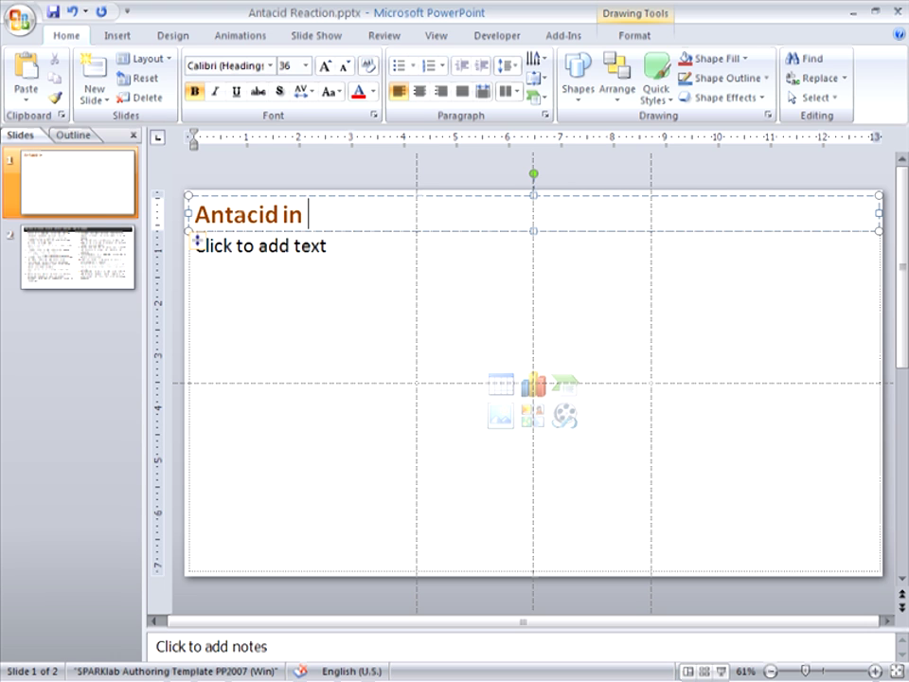
{"action": "type", "text": "Fruit Juic"}
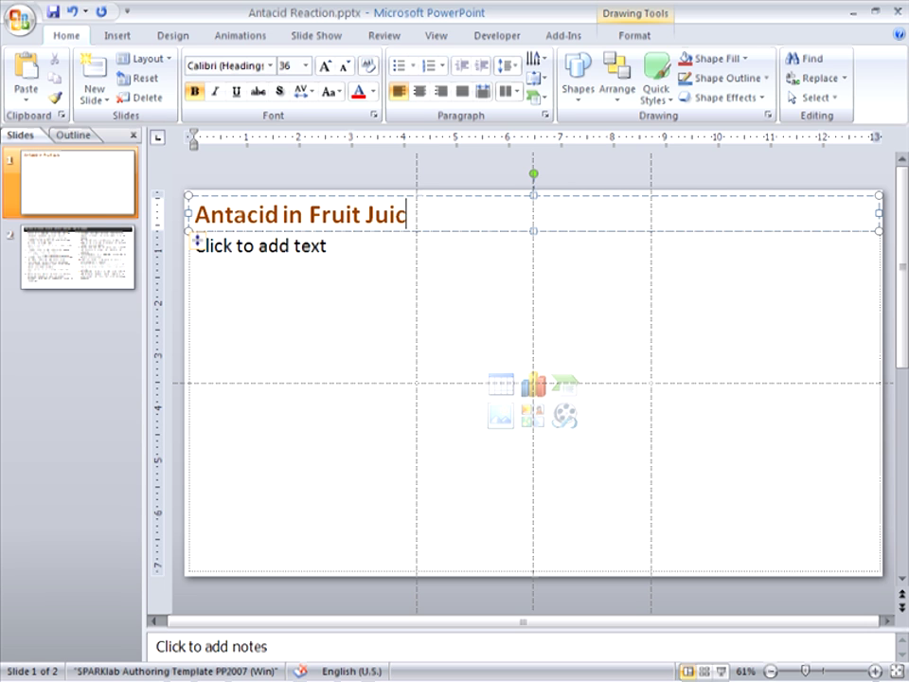
{"action": "type", "text": "e Reaction"}
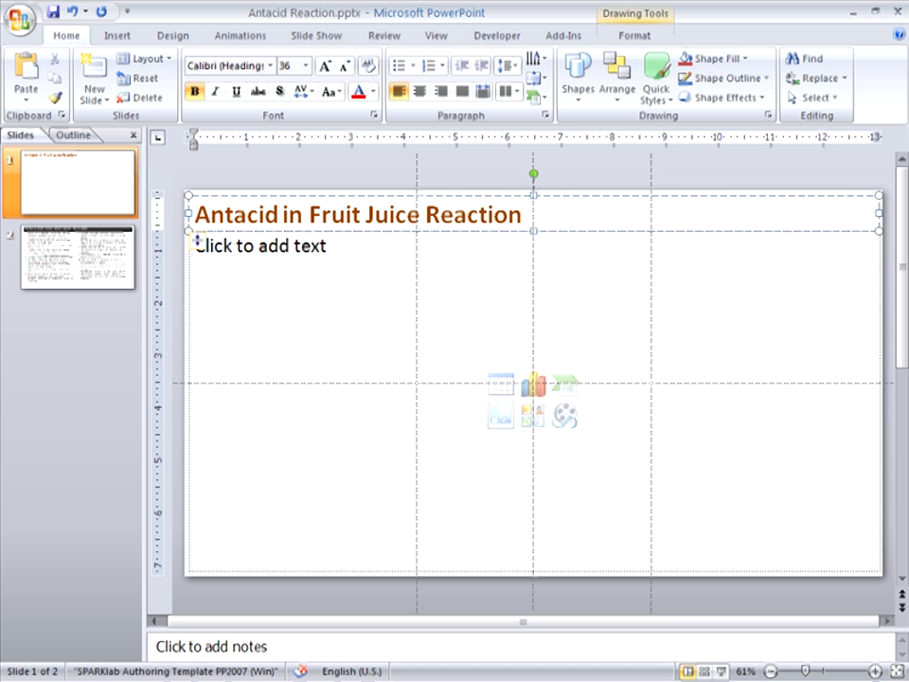
Insert 'tablet in juice large.jpg' from Desktop > overview files > images onto the slide
{"action": "left_click", "coordinate": [502, 417]}
{"action": "left_click", "coordinate": [194, 235]}
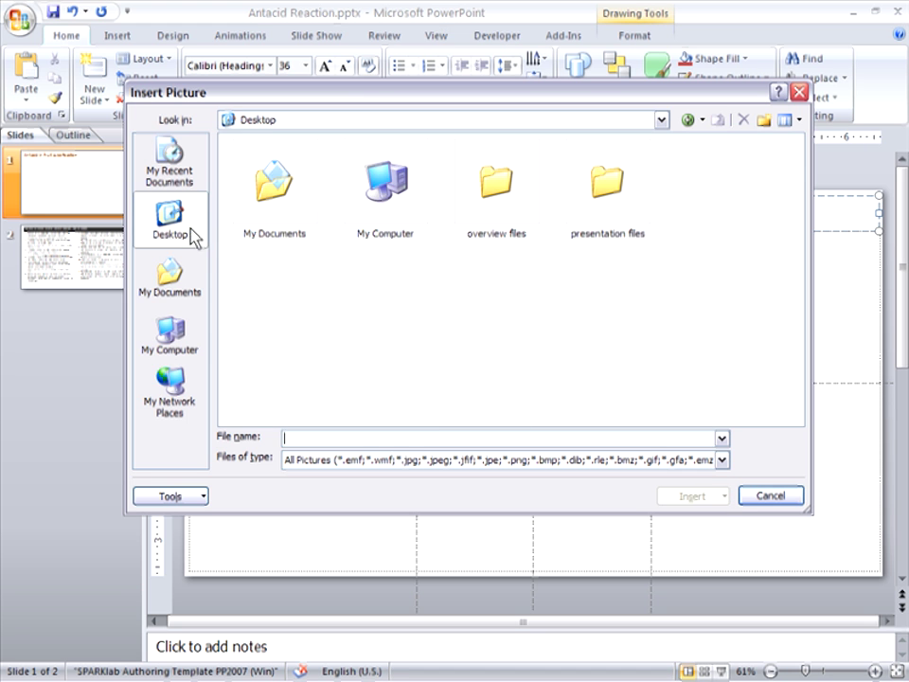
{"action": "left_click", "coordinate": [500, 205]}
{"action": "double_click", "coordinate": [500, 205]}
{"action": "double_click", "coordinate": [609, 184]}
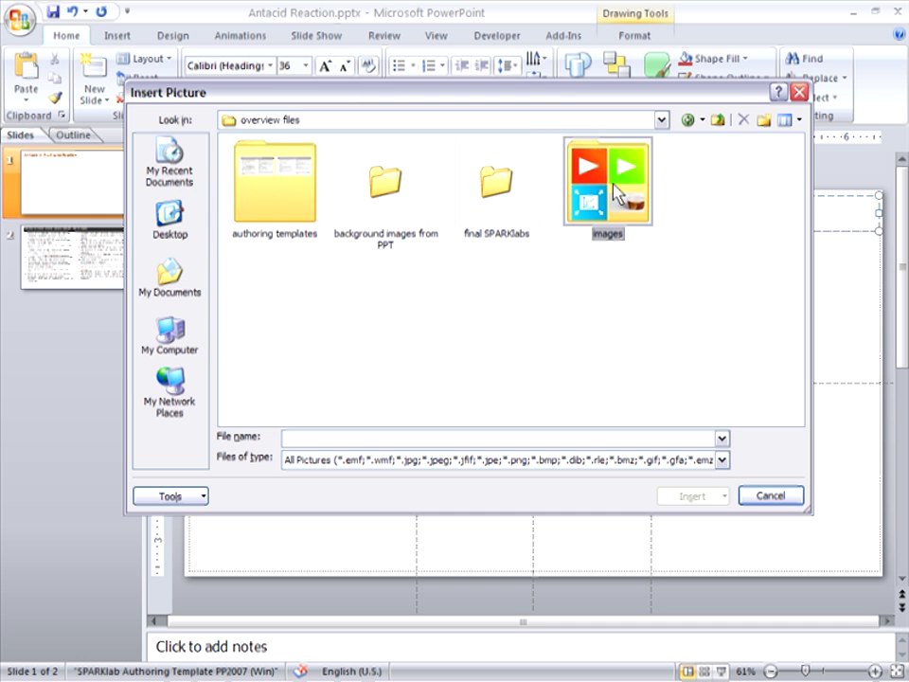
{"action": "left_click", "coordinate": [611, 186]}
{"action": "double_click", "coordinate": [611, 186]}
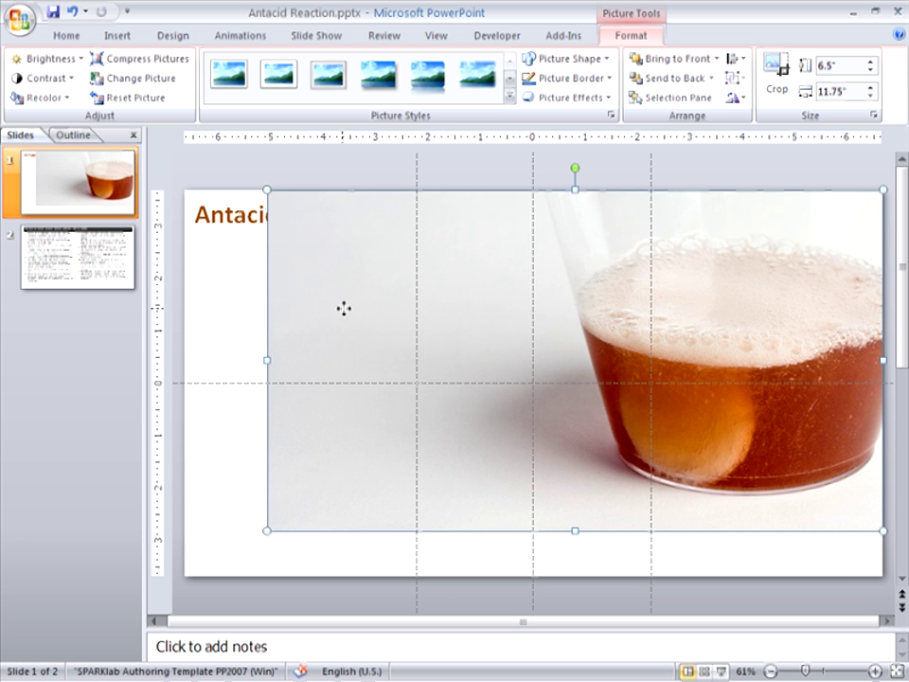
Send the photo behind the title and narrow the title box from its right side
{"action": "right_click", "coordinate": [344, 309]}
{"action": "left_click", "coordinate": [406, 440]}
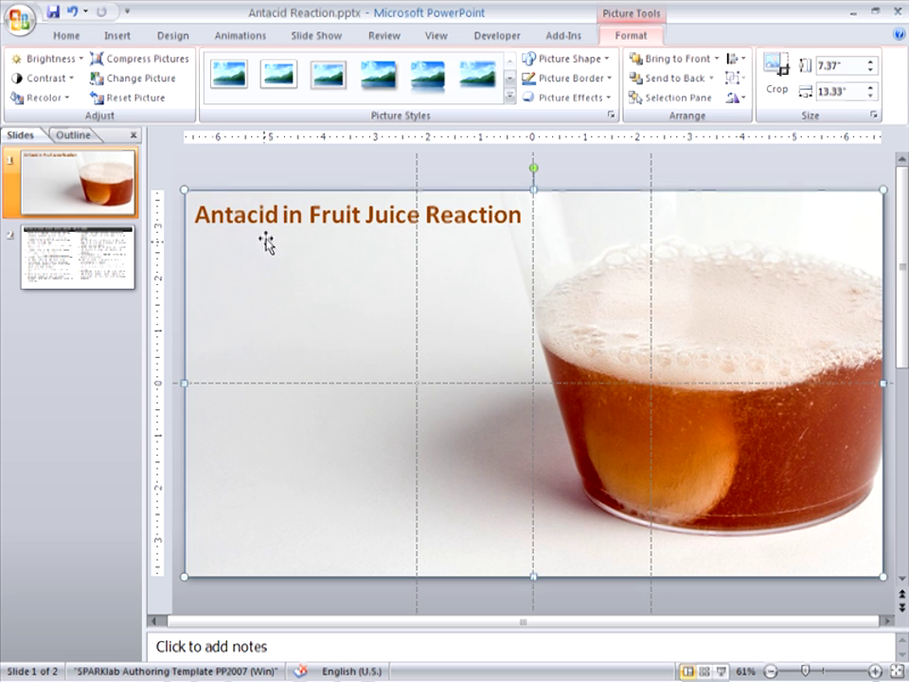
{"action": "left_click", "coordinate": [264, 215]}
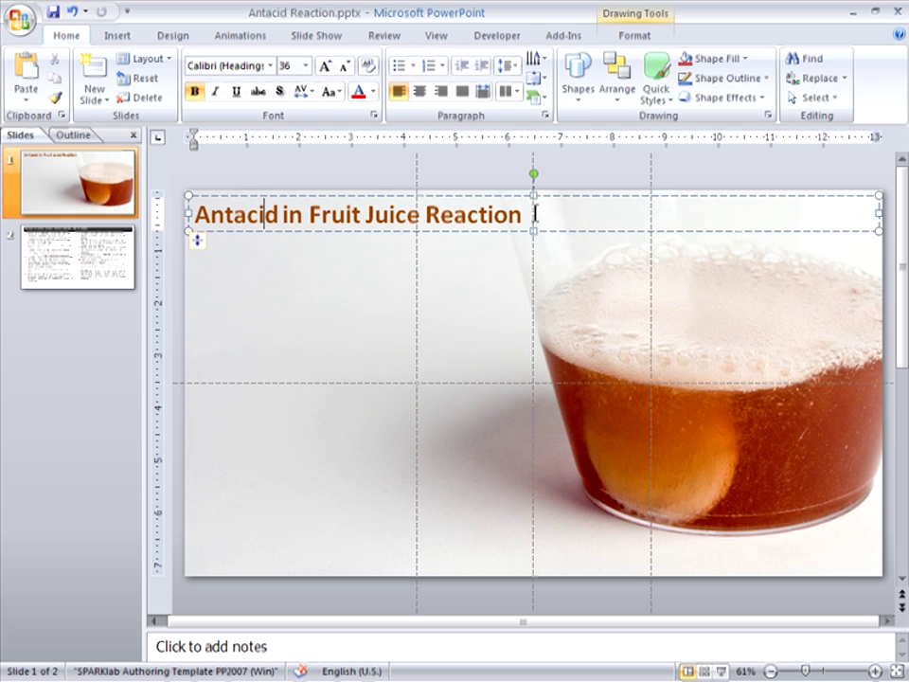
{"action": "left_click_drag", "start_coordinate": [878, 214], "coordinate": [593, 213]}
Grow the title to 44 pt, widen it to one line, move it lower and tilt it counter-clockwise
{"action": "left_click", "coordinate": [327, 68]}
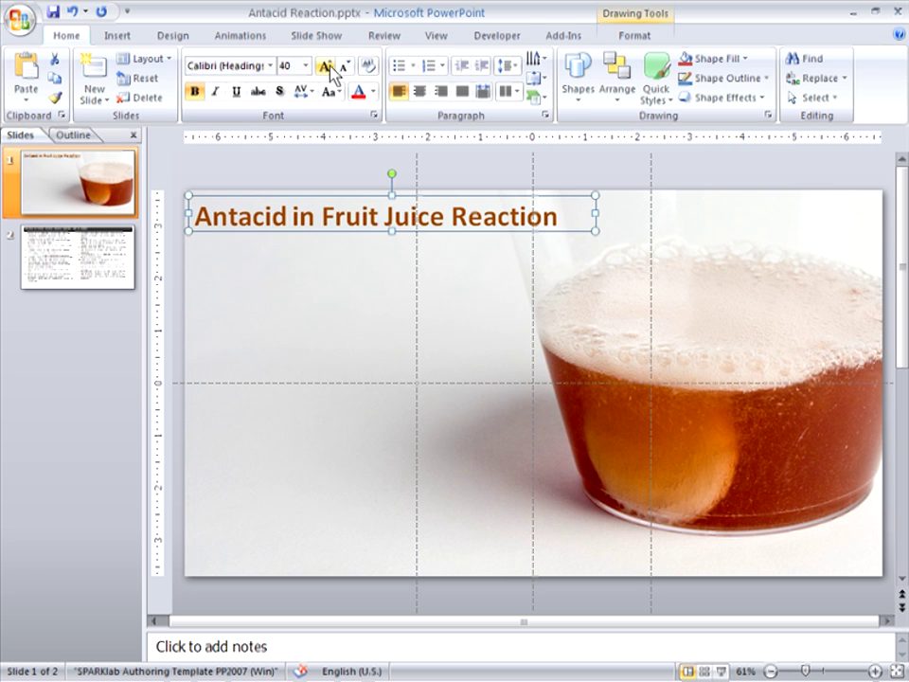
{"action": "left_click", "coordinate": [328, 69]}
{"action": "left_click_drag", "start_coordinate": [594, 213], "coordinate": [651, 216]}
{"action": "left_click_drag", "start_coordinate": [511, 238], "coordinate": [513, 296]}
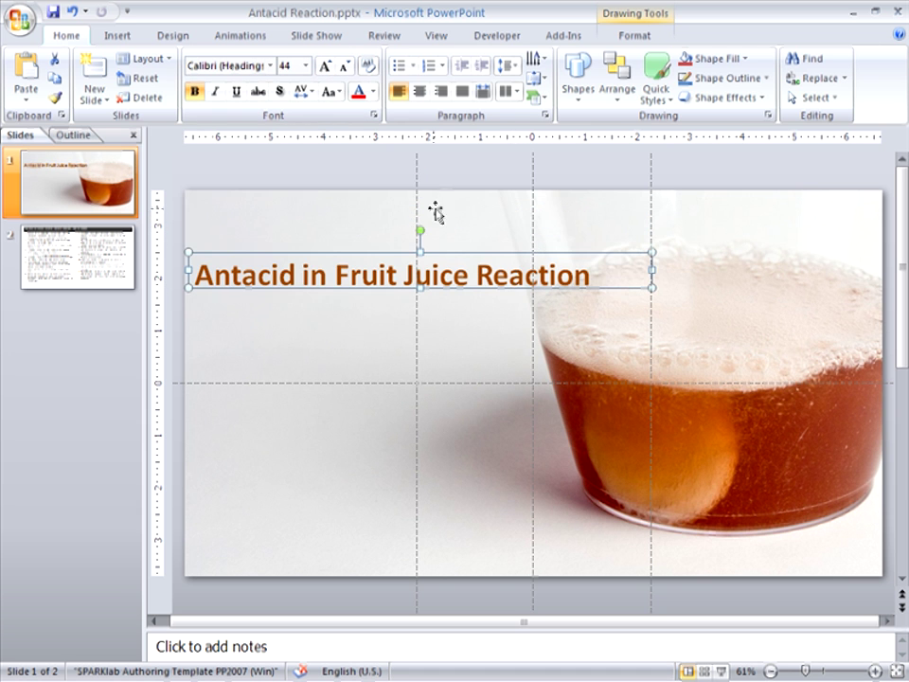
{"action": "left_click_drag", "start_coordinate": [418, 226], "coordinate": [412, 225]}
{"action": "left_click", "coordinate": [483, 338]}
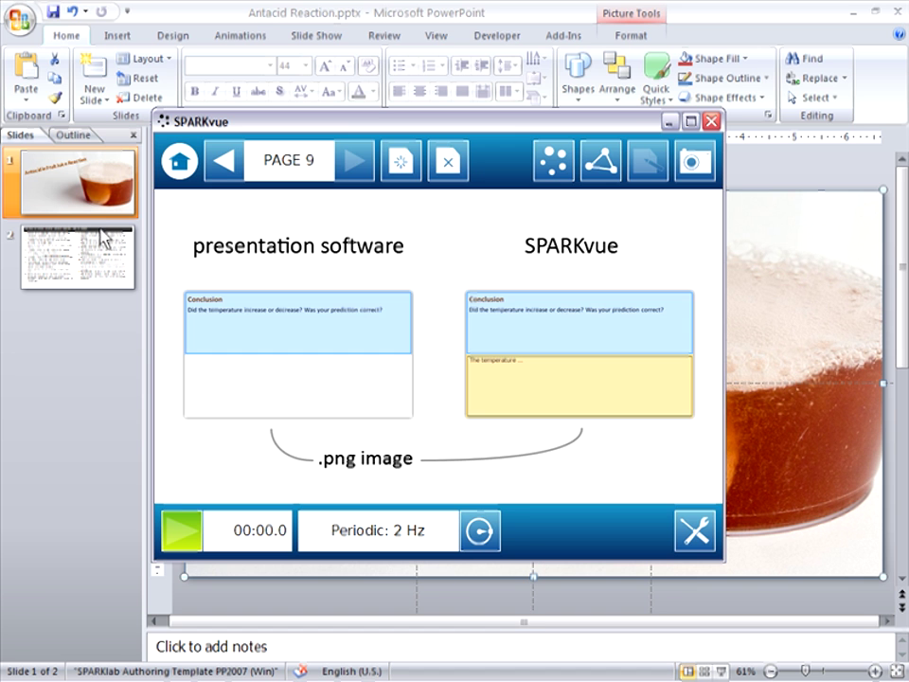
Page back three times in the SPARKvue lab, then set the insertion point after slide 1
{"action": "left_click", "coordinate": [223, 169]}
{"action": "left_click", "coordinate": [224, 168]}
{"action": "left_click", "coordinate": [223, 169]}
{"action": "left_click", "coordinate": [224, 169]}
{"action": "left_click", "coordinate": [223, 168]}
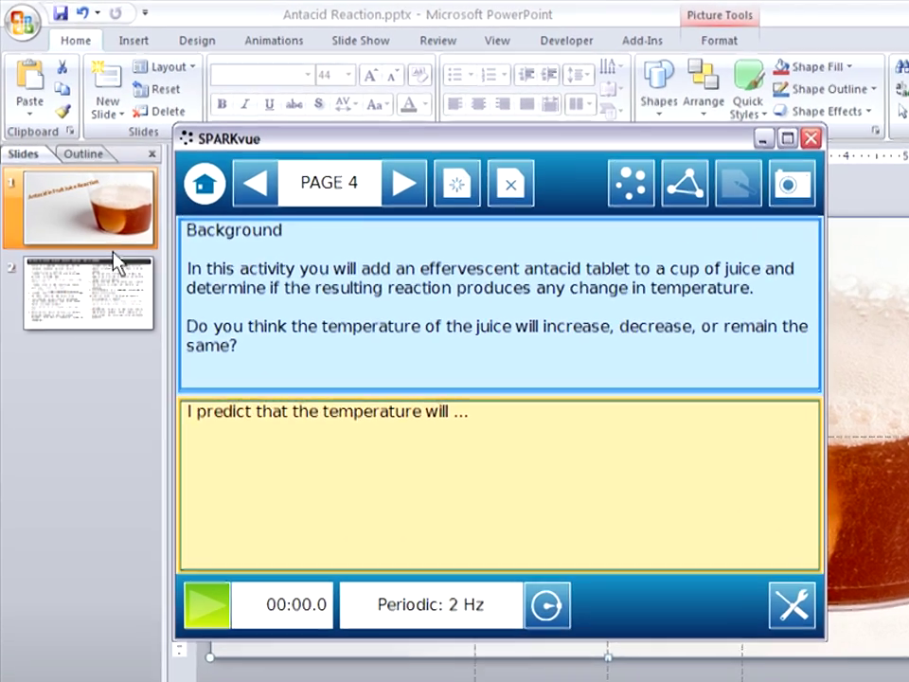
{"action": "left_click", "coordinate": [101, 220]}
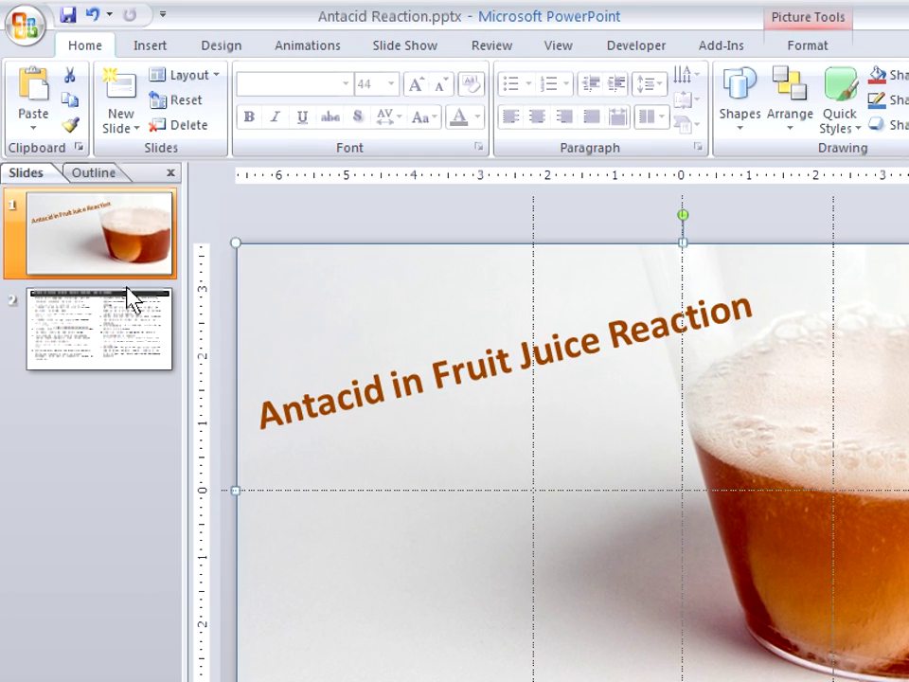
Add a new LL with Heading slide titled 'Background'
{"action": "left_click", "coordinate": [135, 126]}
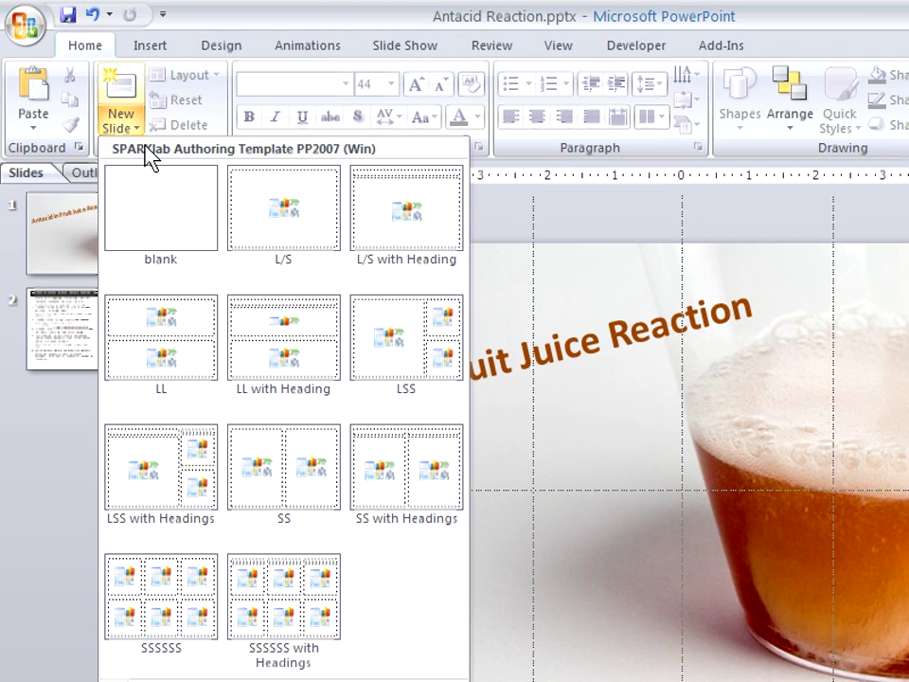
{"action": "left_click", "coordinate": [287, 339]}
{"action": "left_click", "coordinate": [322, 283]}
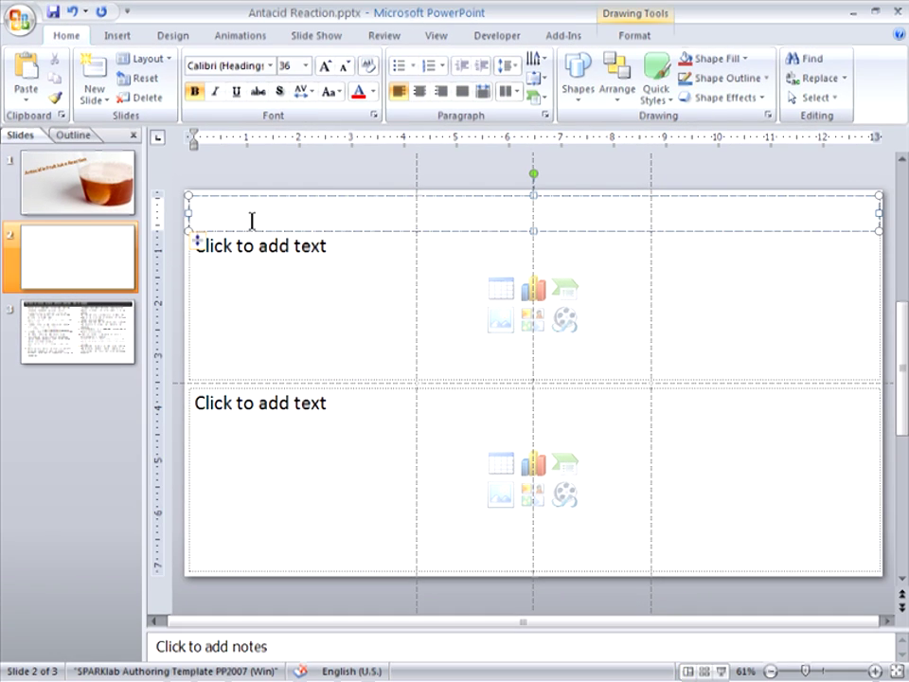
{"action": "type", "text": "Backgro"}
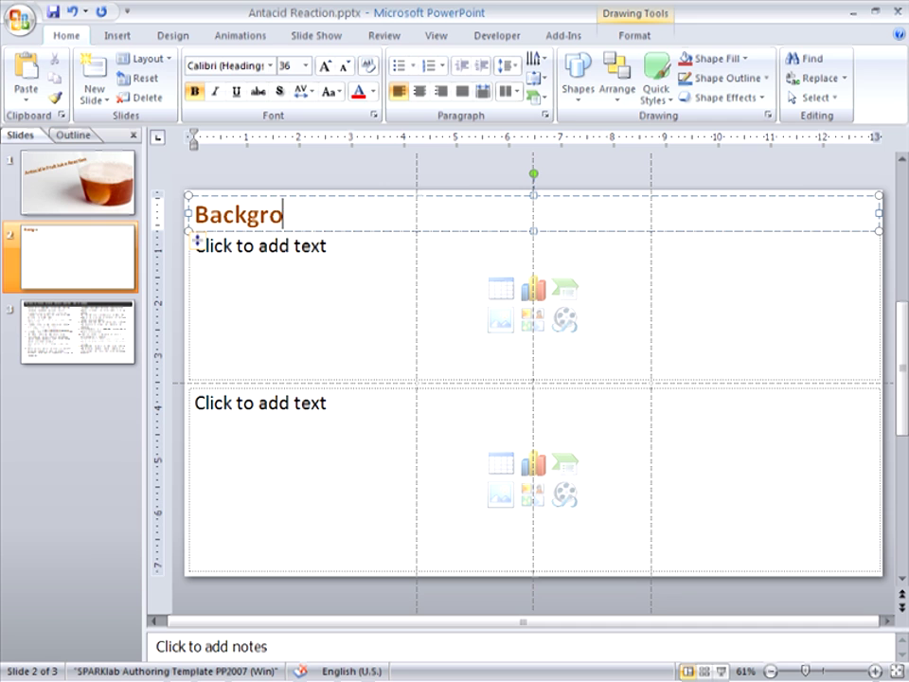
{"action": "type", "text": "und"}
Enter the antacid-in-juice activity description and the juice temperature prediction question
{"action": "left_click", "coordinate": [330, 250]}
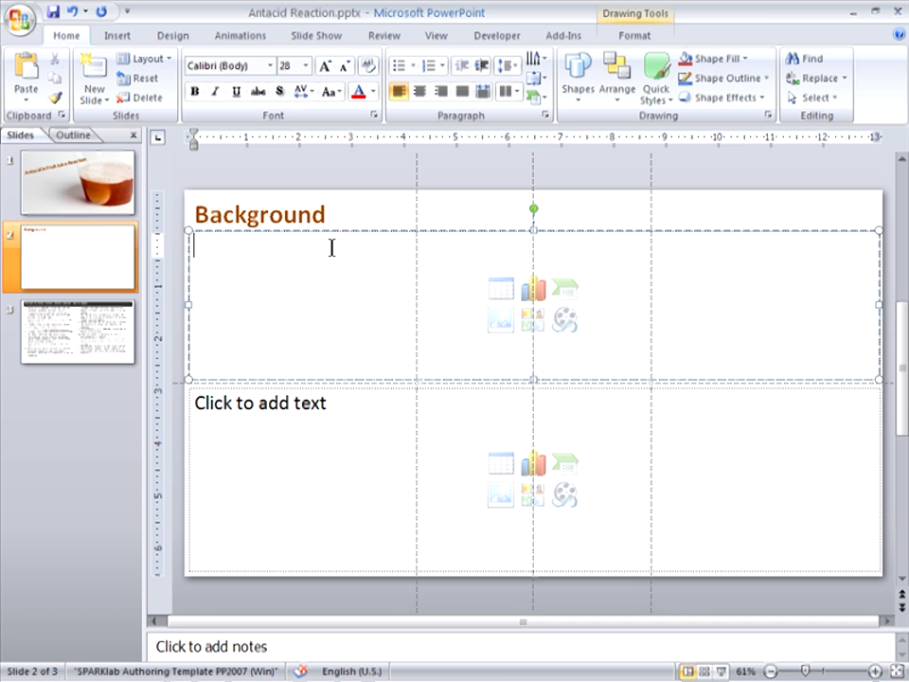
{"action": "type", "text": "In thi"}
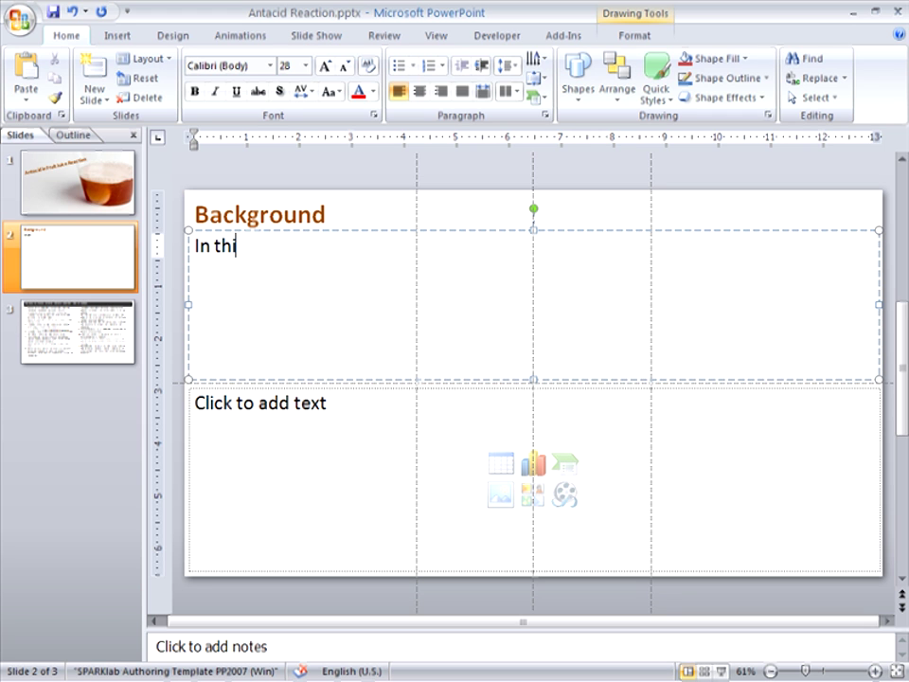
{"action": "type", "text": "s activity you will add an effe"}
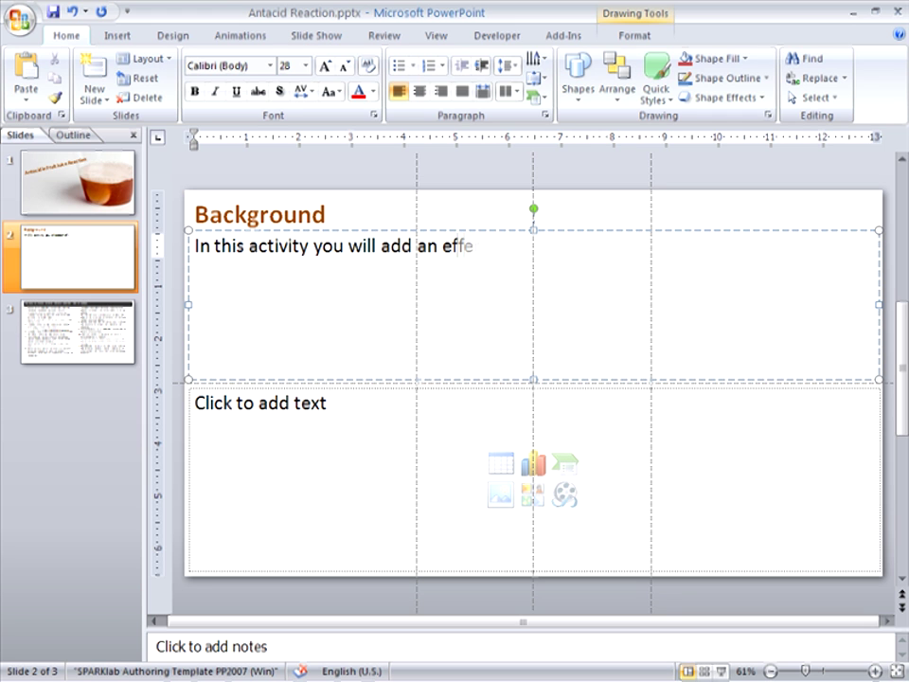
{"action": "type", "text": "rvescent antacid tablet to a cup of juic"}
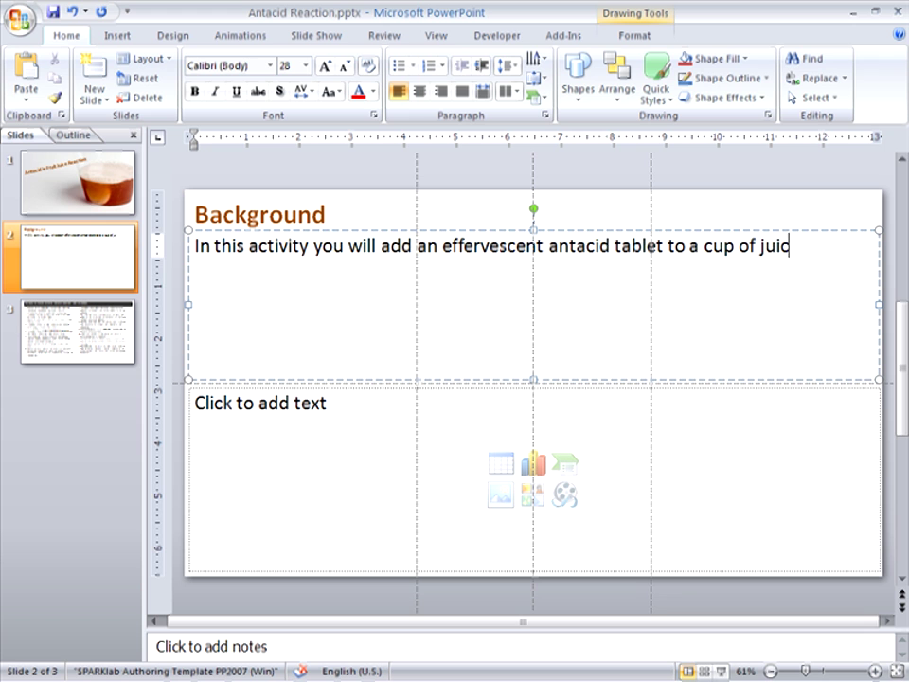
{"action": "type", "text": "e and determine if the resulting reaction produces any change in temera"}
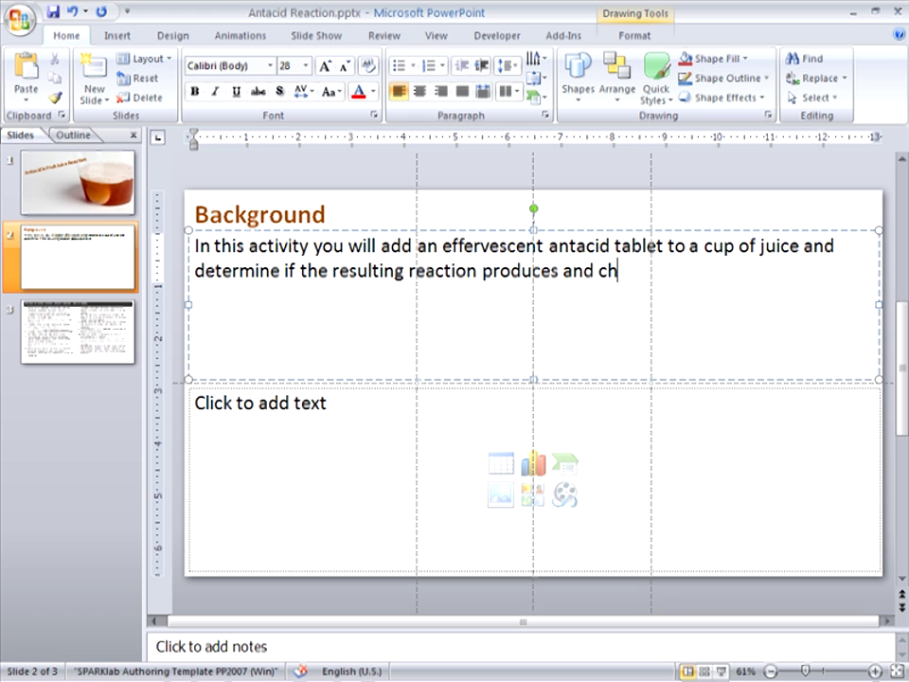
{"action": "key", "text": "BackSpace"}
{"action": "key", "text": "BackSpace"}
{"action": "key", "text": "BackSpace"}
{"action": "type", "text": "perature."}
{"action": "key", "text": "Return"}
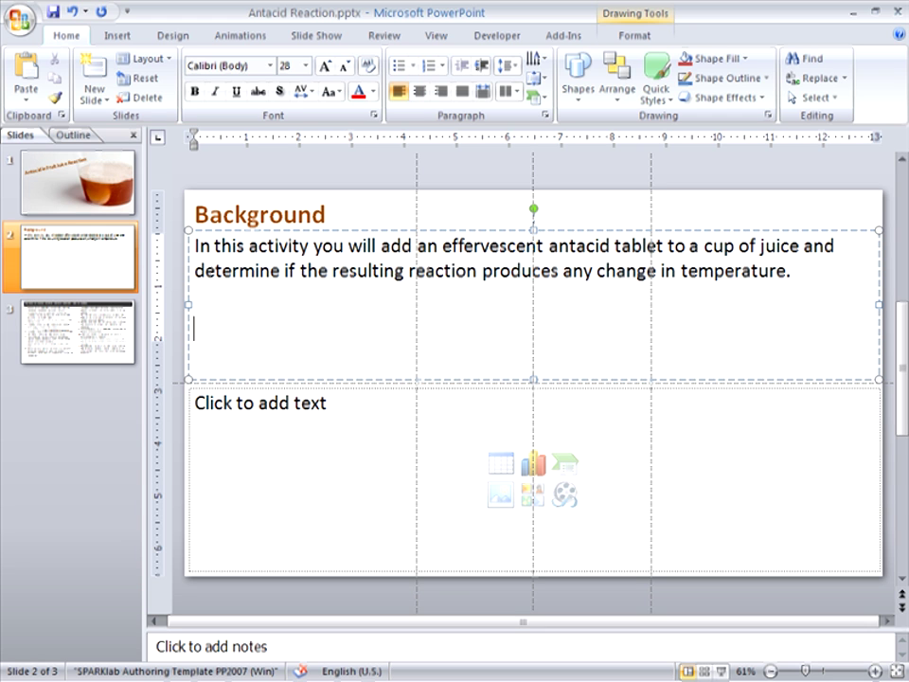
{"action": "type", "text": "Do you think the temperature of the "}
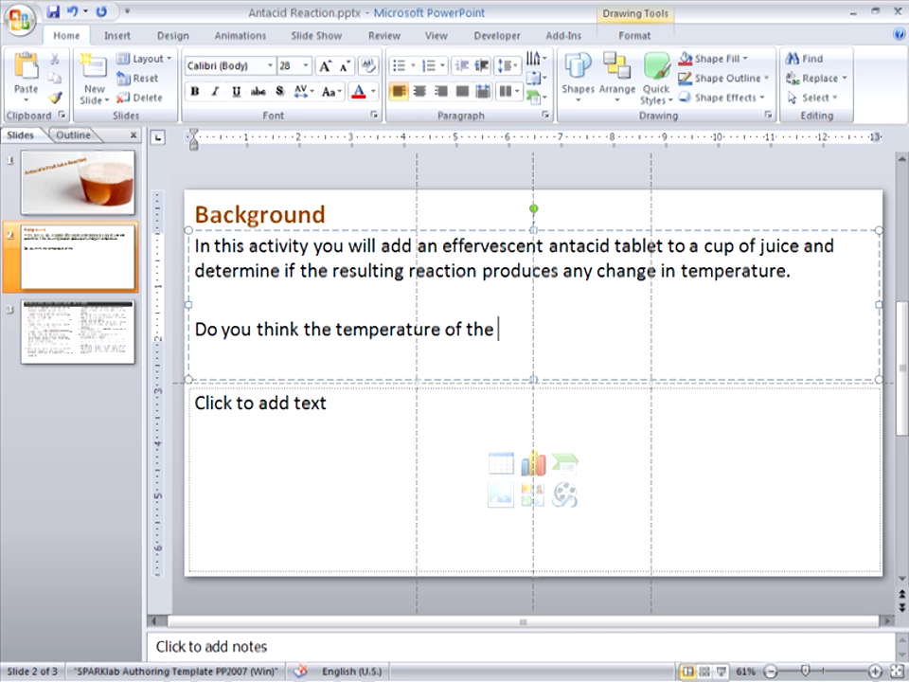
{"action": "type", "text": "juice will increase, decrease, or remain the sam"}
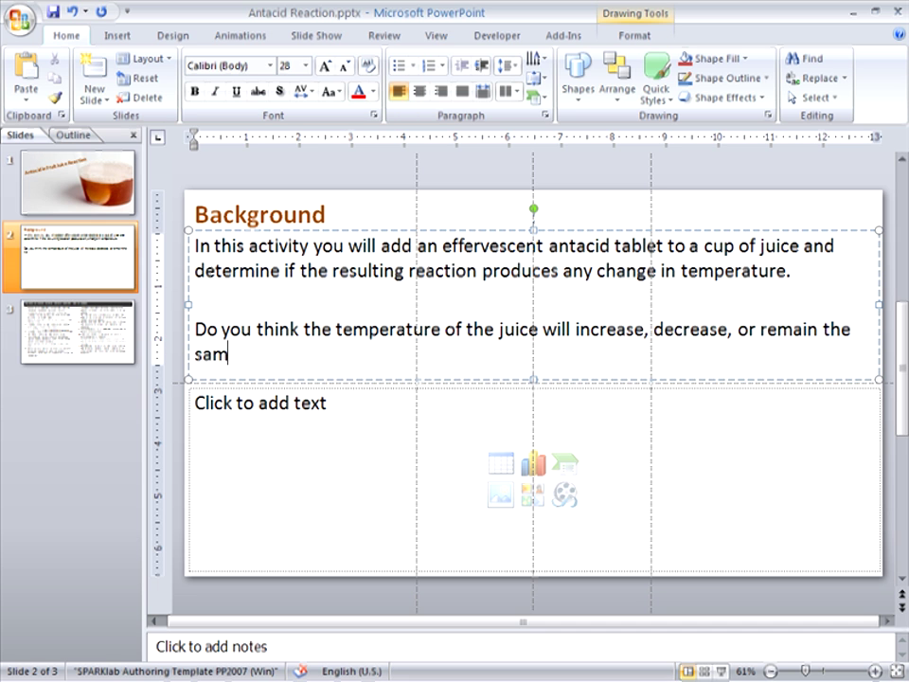
{"action": "type", "text": "e?"}
Delete the empty lower text box from the Background slide
{"action": "left_click", "coordinate": [422, 394]}
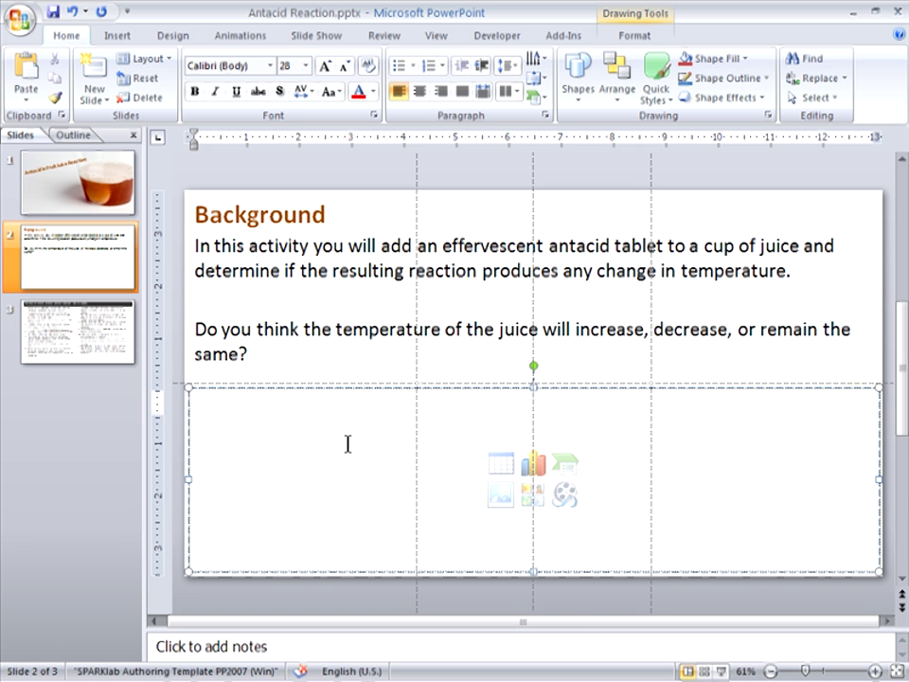
{"action": "left_click", "coordinate": [187, 434]}
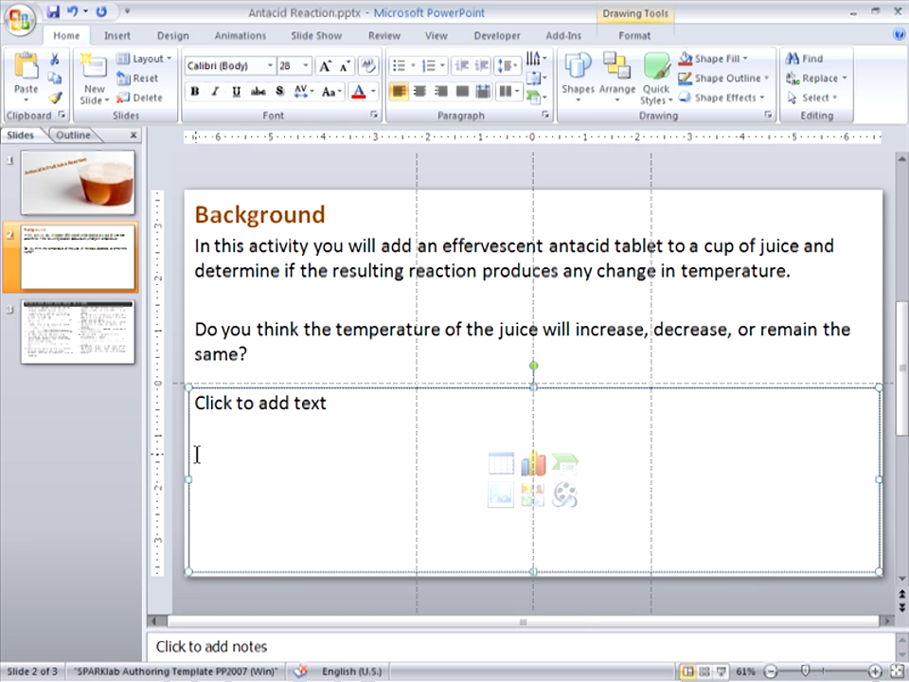
{"action": "key", "text": "Delete"}
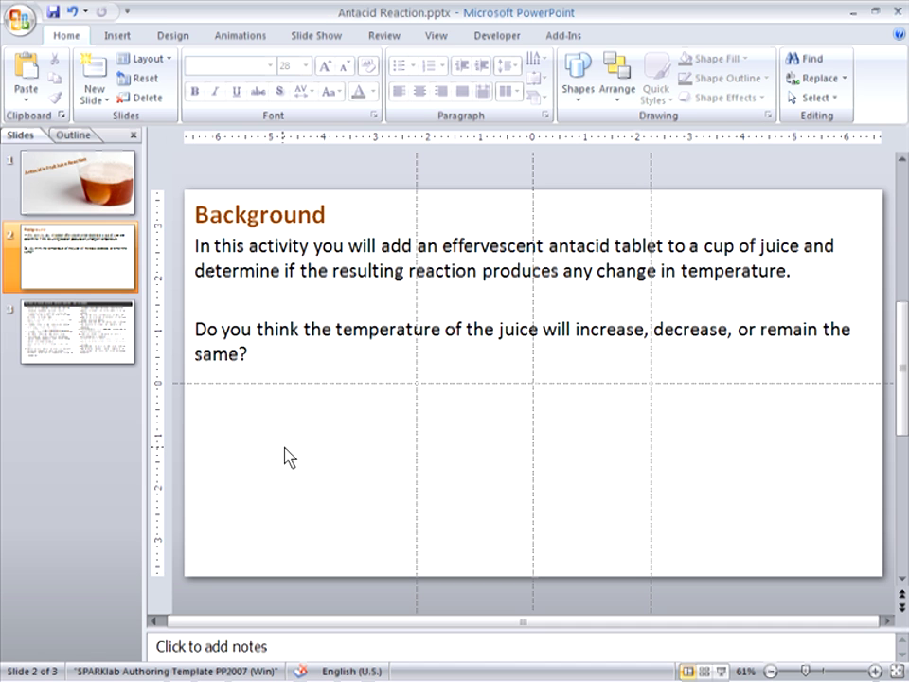
{"action": "key", "text": "alt+Tab"}
Advance the SPARKvue lab to page 6, then return to PowerPoint
{"action": "left_click", "coordinate": [354, 161]}
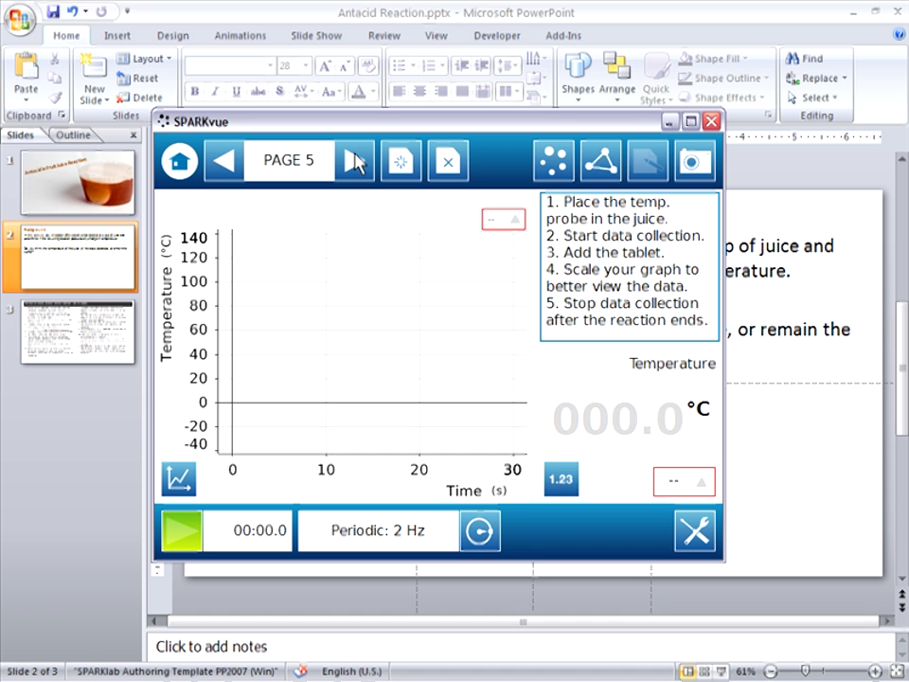
{"action": "left_click", "coordinate": [354, 162]}
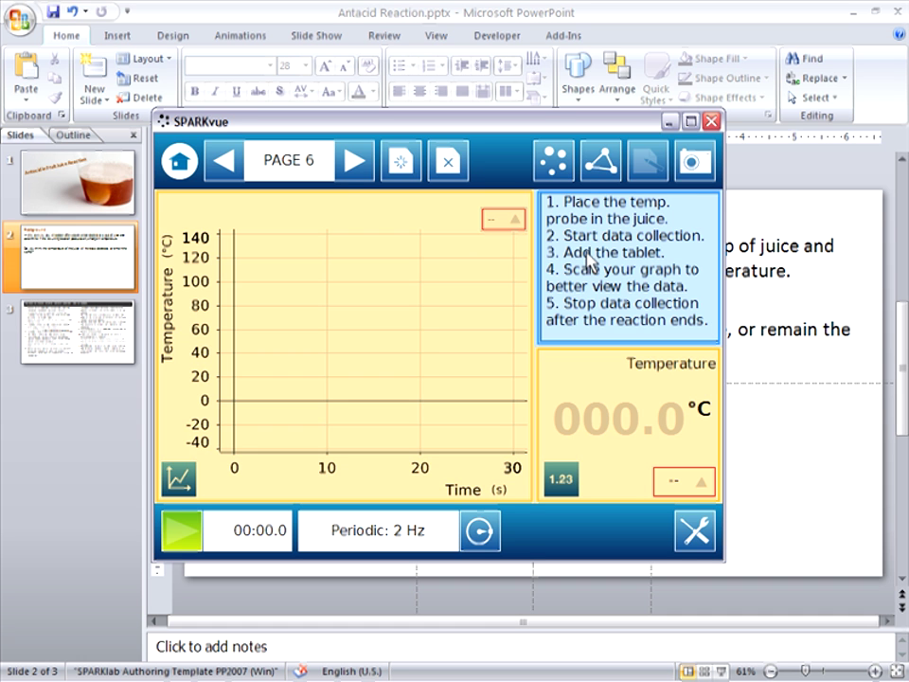
{"action": "left_click", "coordinate": [777, 435]}
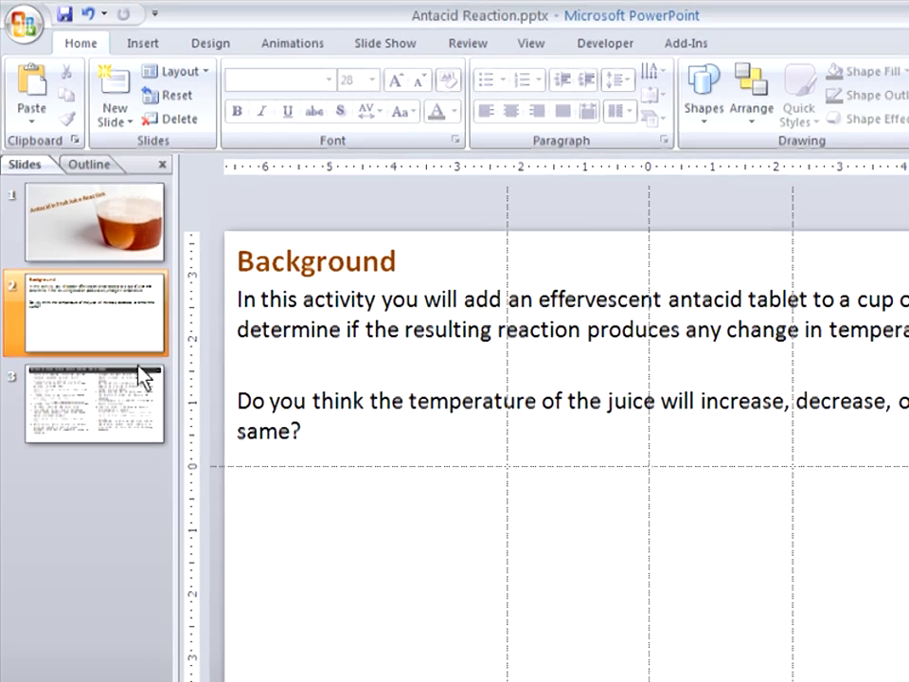
Insert a new third slide with the one large, two small layout
{"action": "left_click", "coordinate": [112, 296]}
{"action": "left_click", "coordinate": [116, 132]}
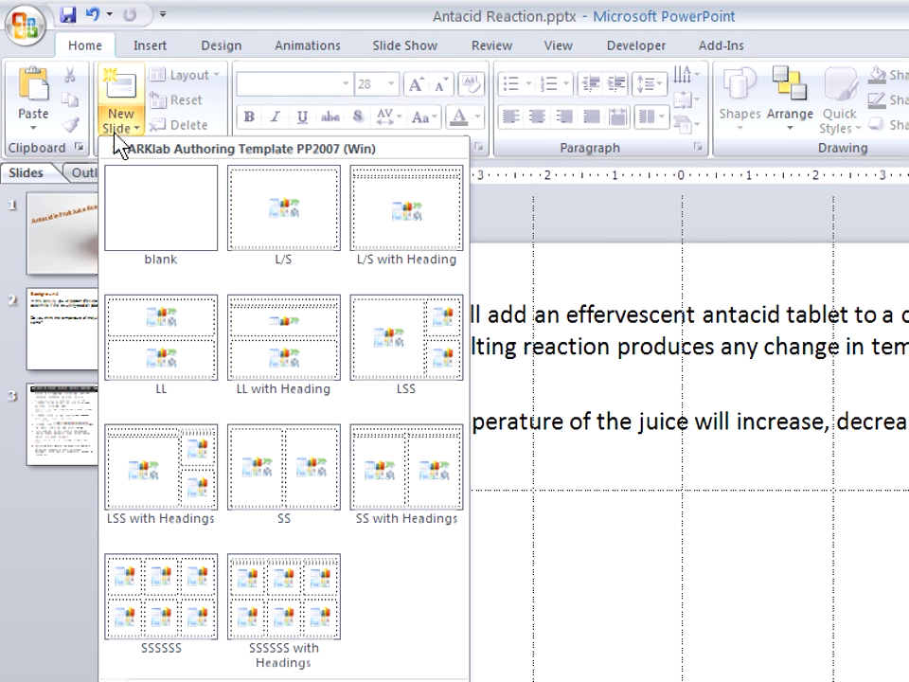
{"action": "left_click", "coordinate": [384, 333]}
List five numbered steps: place probe, start collection, add tablet, scale graph, stop collection
{"action": "left_click", "coordinate": [778, 222]}
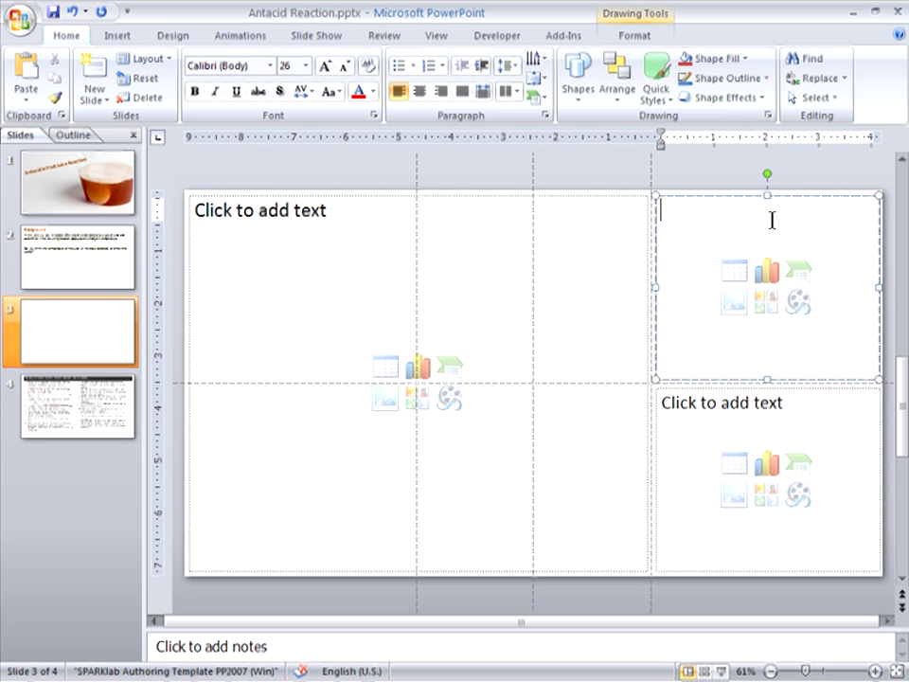
{"action": "type", "text": "1"}
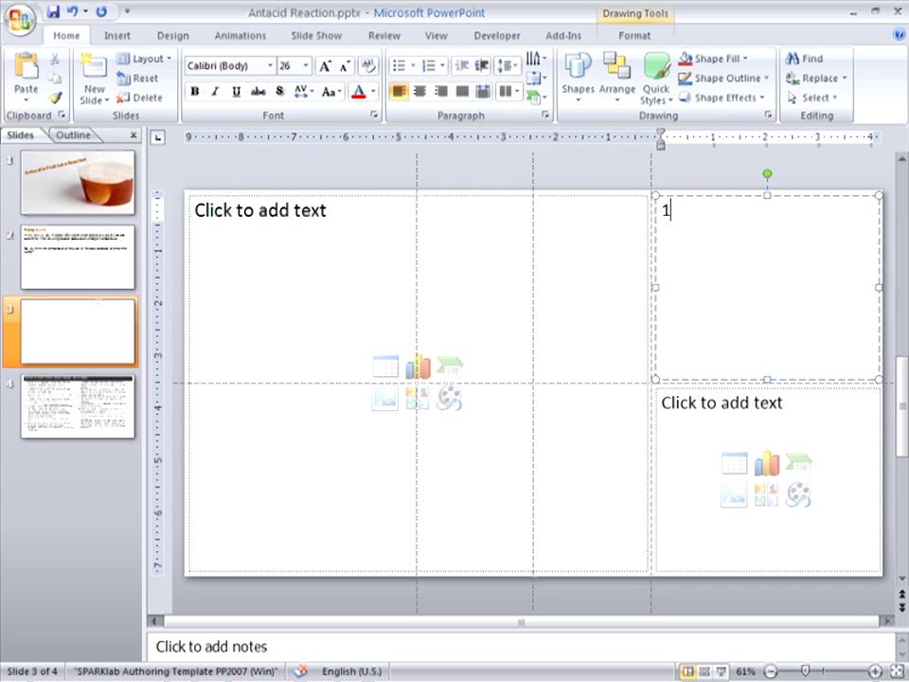
{"action": "type", "text": ". Place the temperature probe in the juice."}
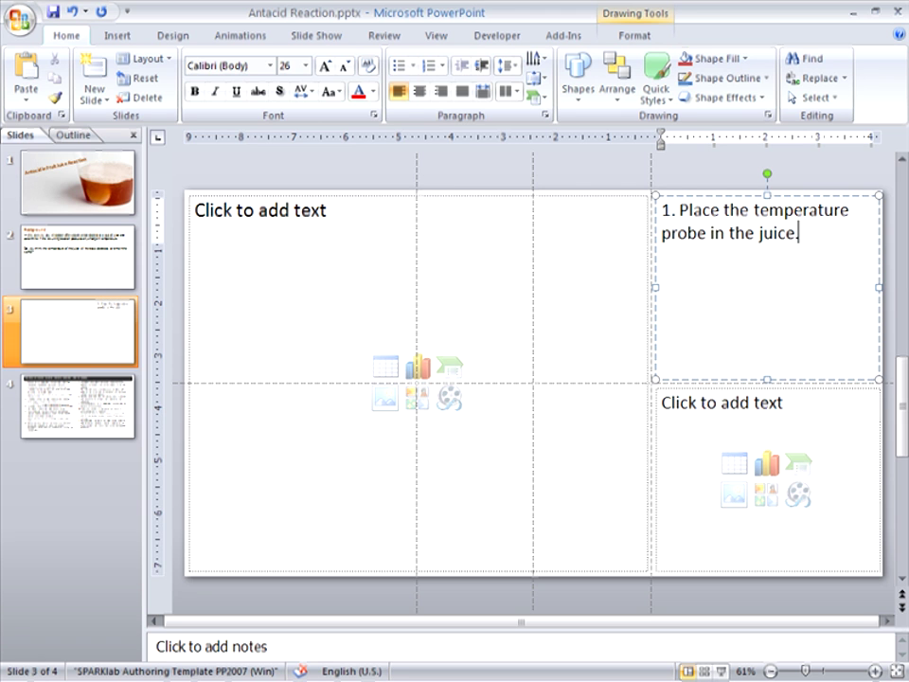
{"action": "key", "text": "Return"}
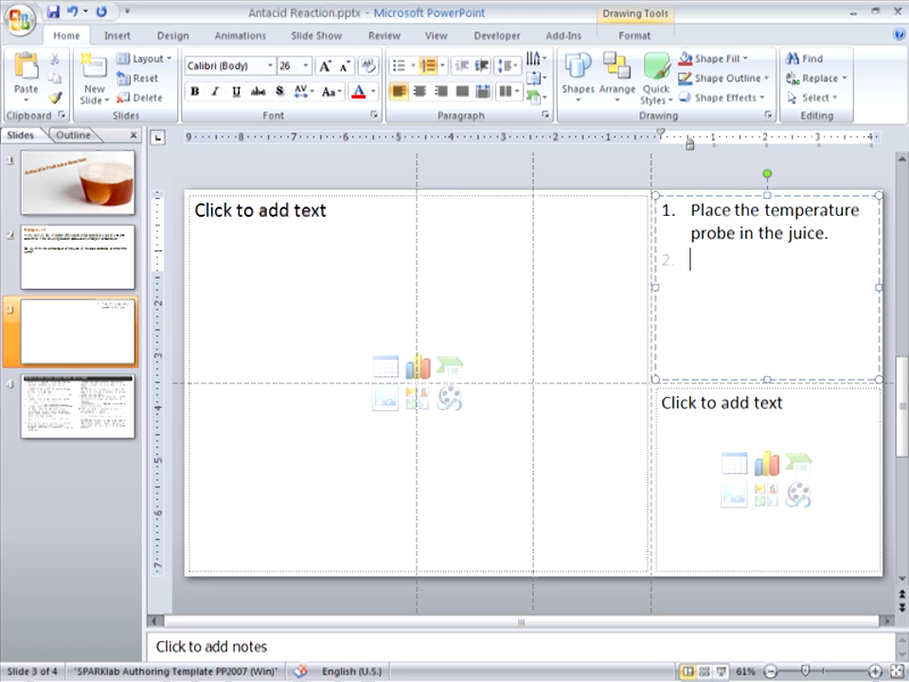
{"action": "type", "text": "Start data collection."}
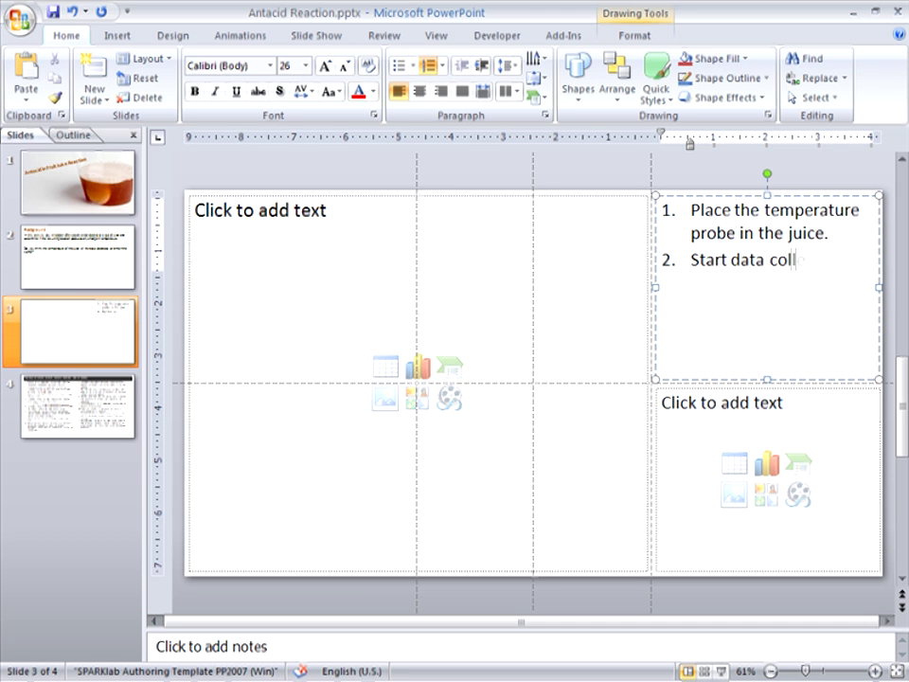
{"action": "key", "text": "Return"}
{"action": "type", "text": "Add the tablet."}
{"action": "key", "text": "Return"}
{"action": "type", "text": "Scale you"}
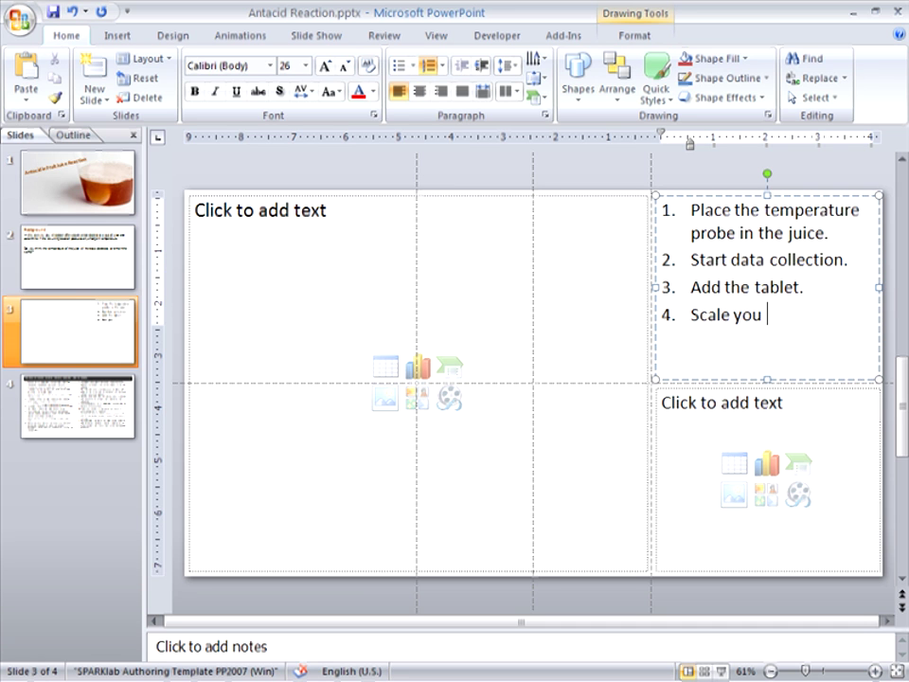
{"action": "type", "text": "r graph to better view the data."}
{"action": "key", "text": "Return"}
{"action": "type", "text": "Stop data collection"}
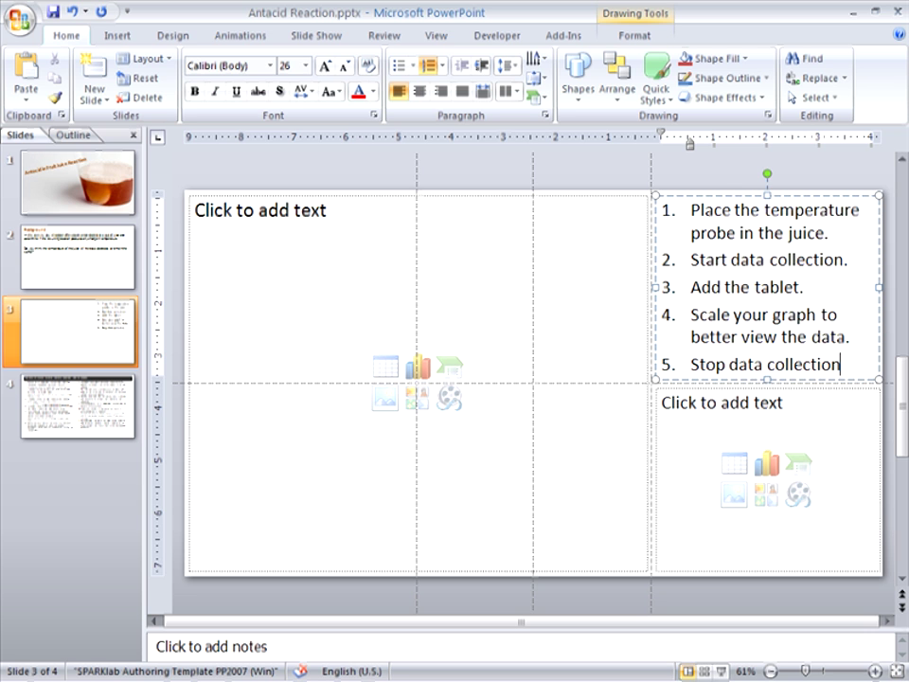
{"action": "type", "text": " after the reaction ends."}
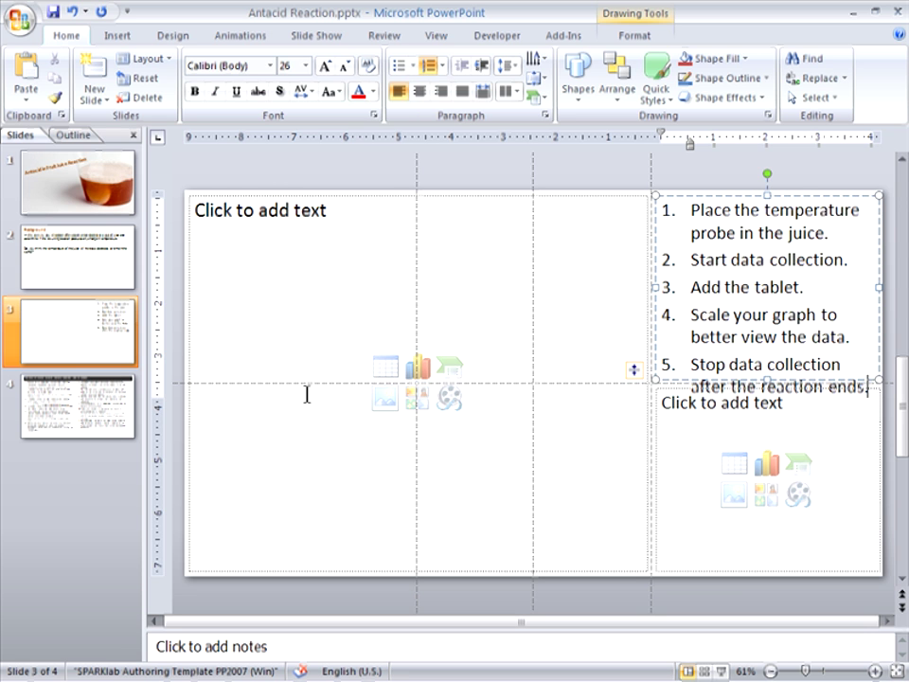
Set the whole numbered list to 23 pt and pull its hanging indent left
{"action": "left_click", "coordinate": [785, 336]}
{"action": "key", "text": "ctrl+a"}
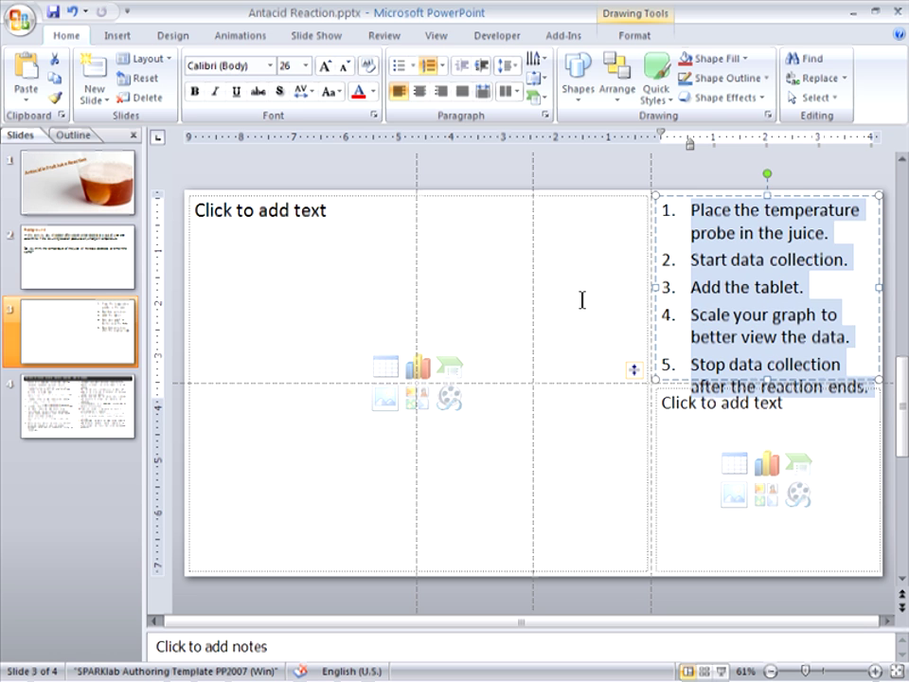
{"action": "left_click", "coordinate": [284, 65]}
{"action": "type", "text": "2"}
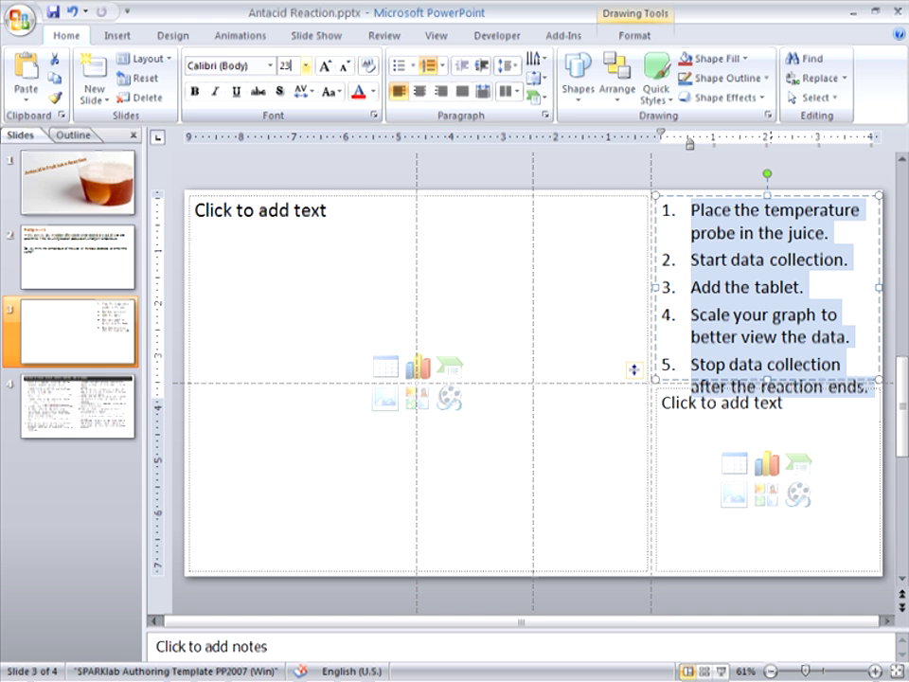
{"action": "key", "text": "Return"}
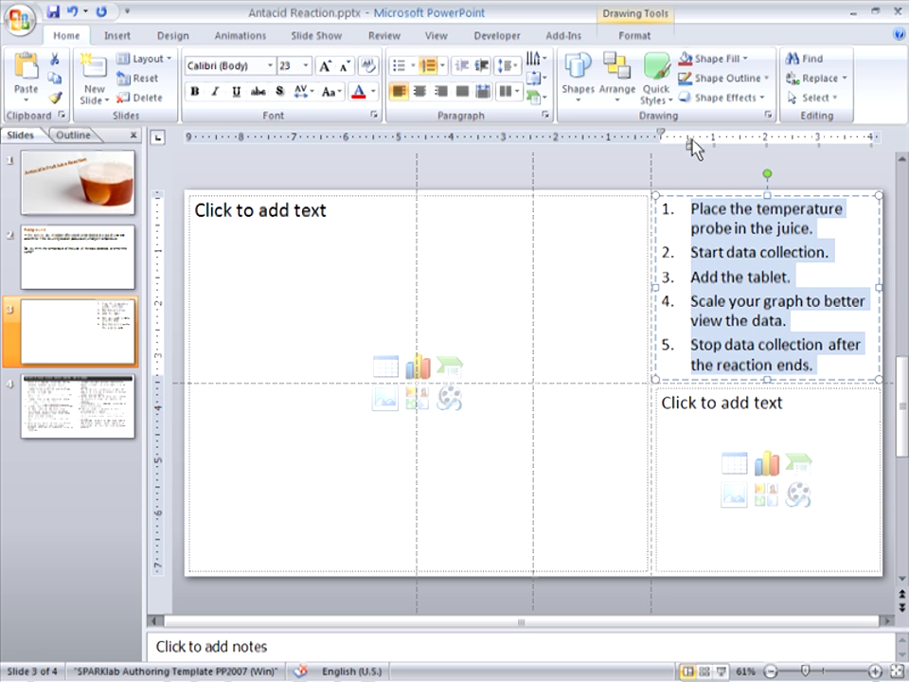
{"action": "left_click_drag", "start_coordinate": [689, 150], "coordinate": [683, 151]}
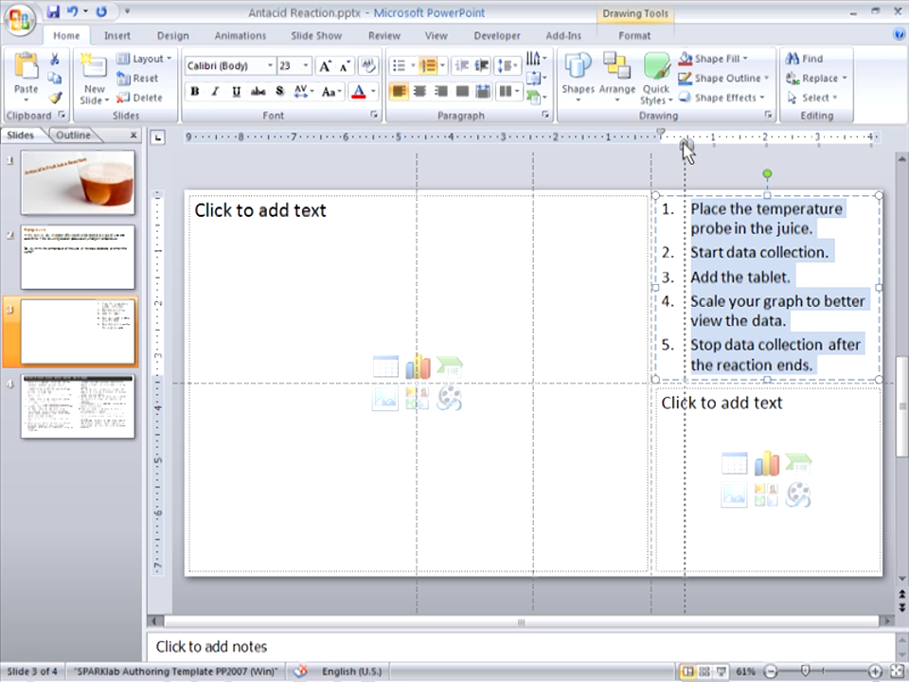
{"action": "left_click", "coordinate": [824, 320]}
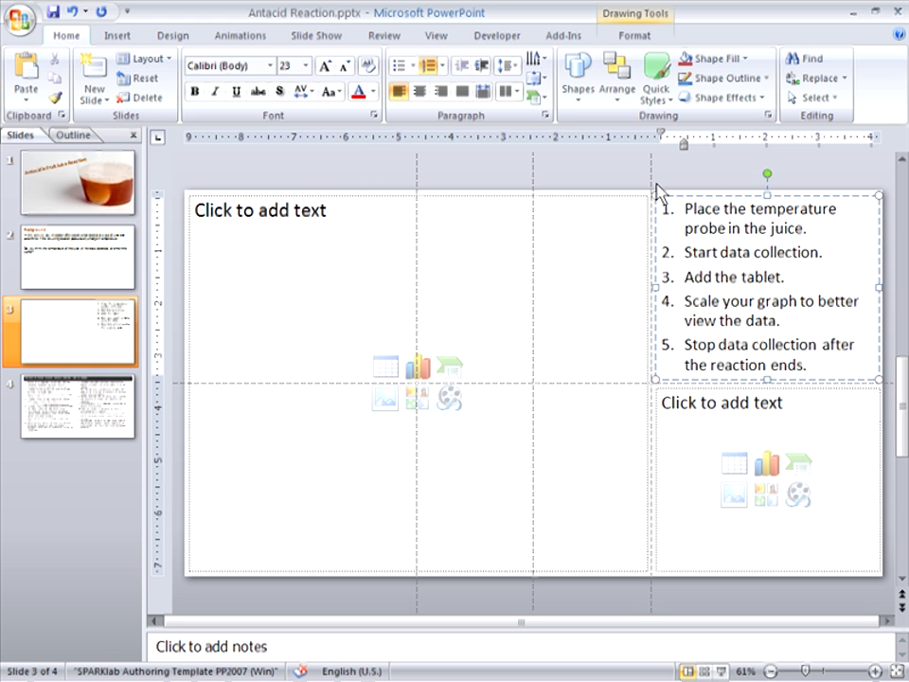
Insert Start, Scale_Fit and Stop button.png icons, placing them beside steps 2, 4 and 5
{"action": "left_click", "coordinate": [114, 36]}
{"action": "left_click", "coordinate": [74, 76]}
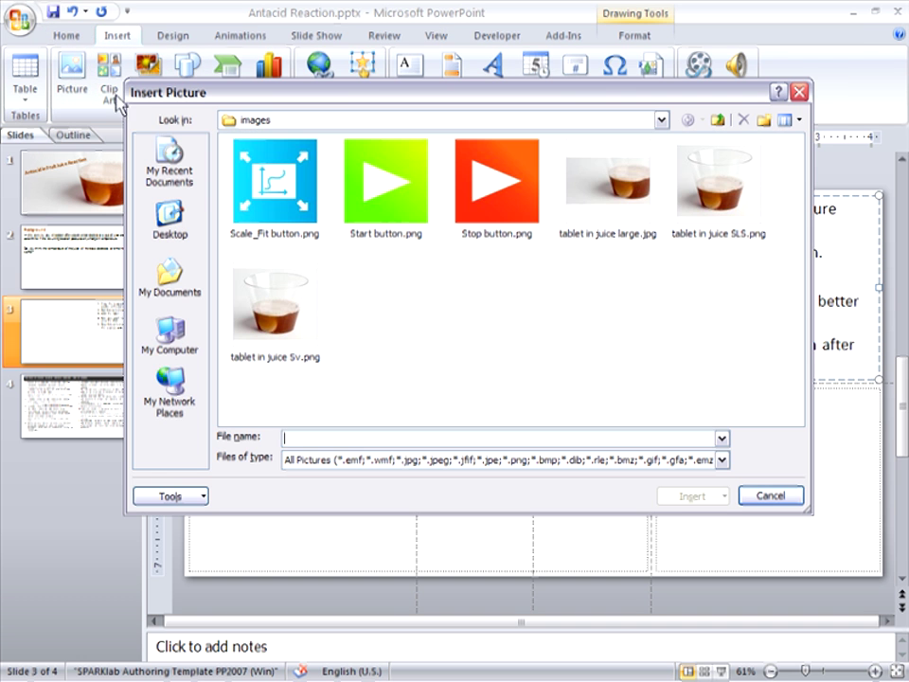
{"action": "double_click", "coordinate": [396, 201]}
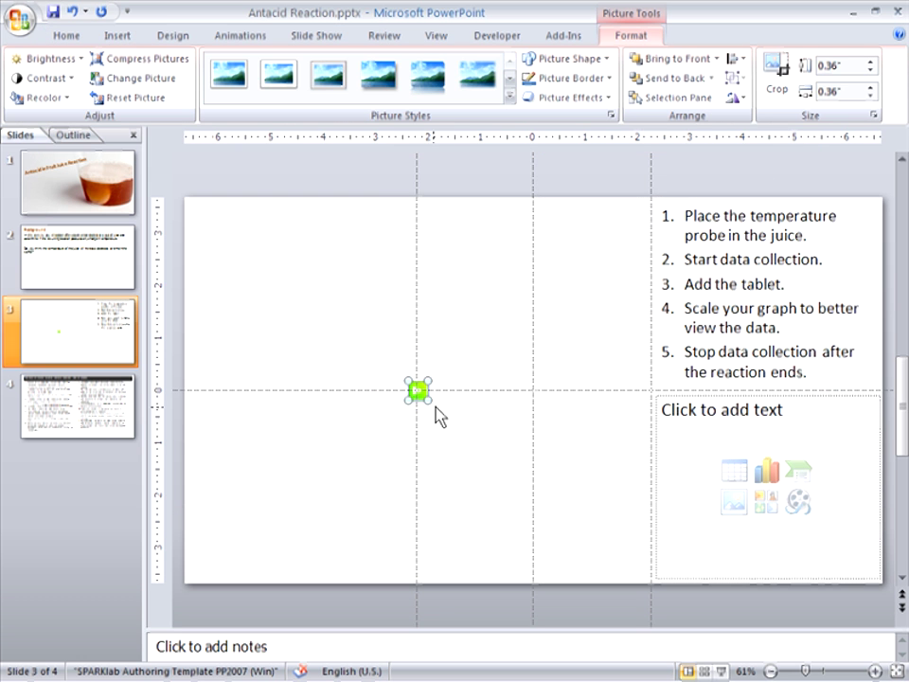
{"action": "left_click_drag", "start_coordinate": [426, 399], "coordinate": [836, 255]}
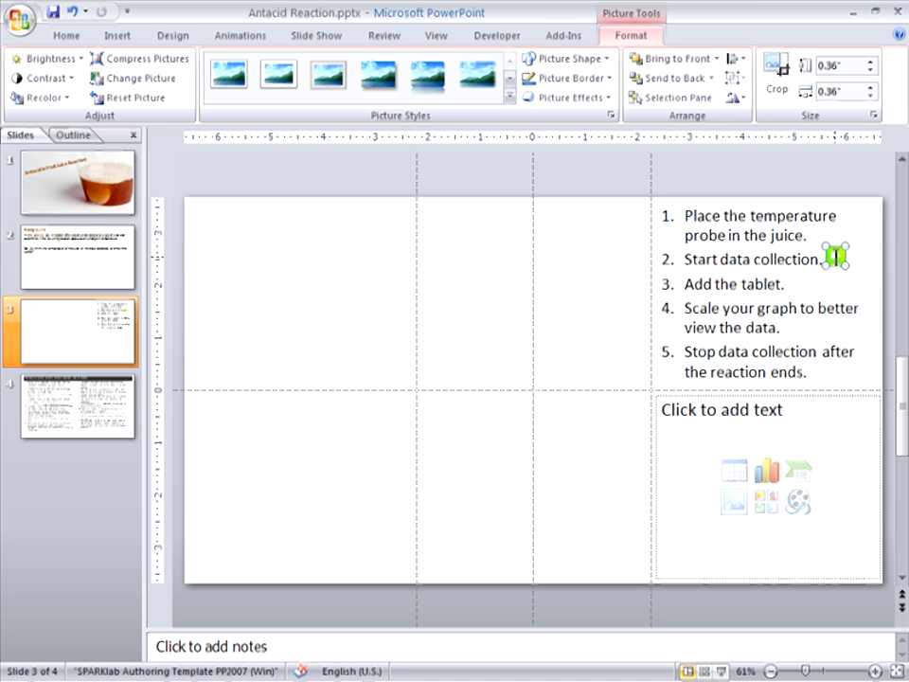
{"action": "left_click", "coordinate": [116, 35]}
{"action": "left_click", "coordinate": [74, 87]}
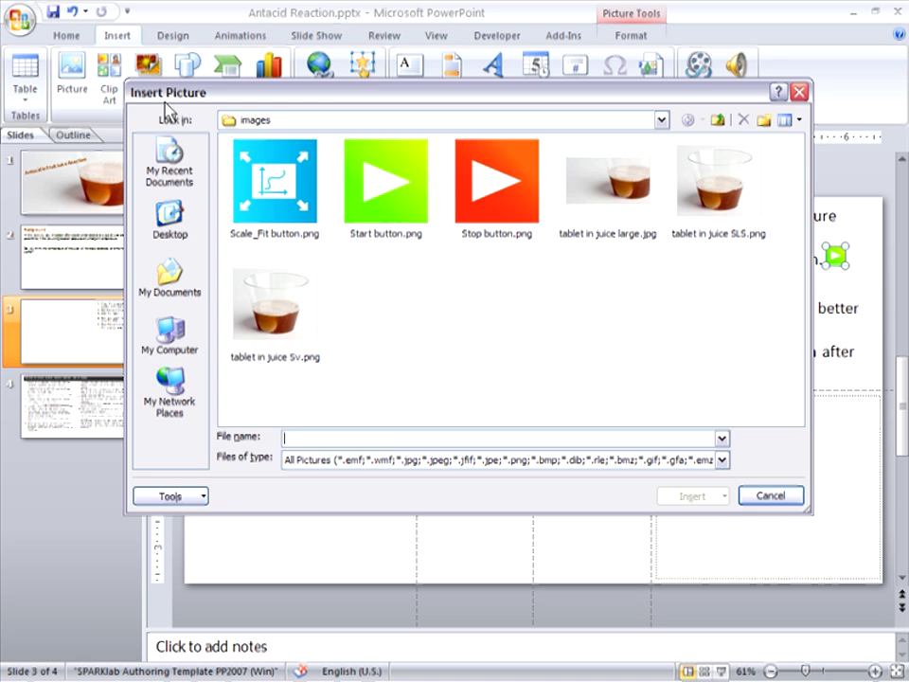
{"action": "double_click", "coordinate": [318, 215]}
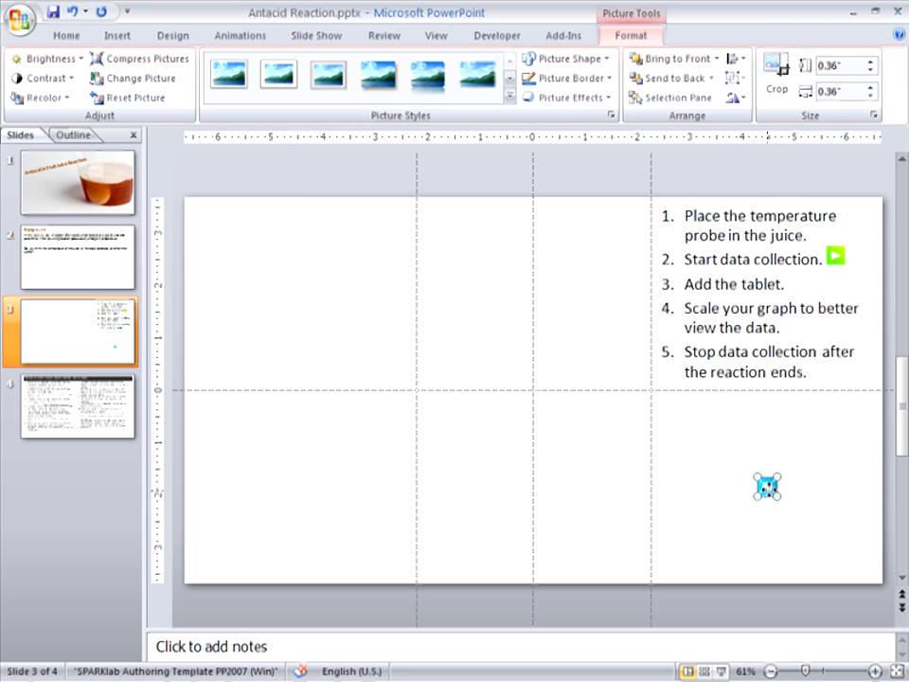
{"action": "left_click_drag", "start_coordinate": [766, 487], "coordinate": [800, 331]}
{"action": "left_click", "coordinate": [117, 35]}
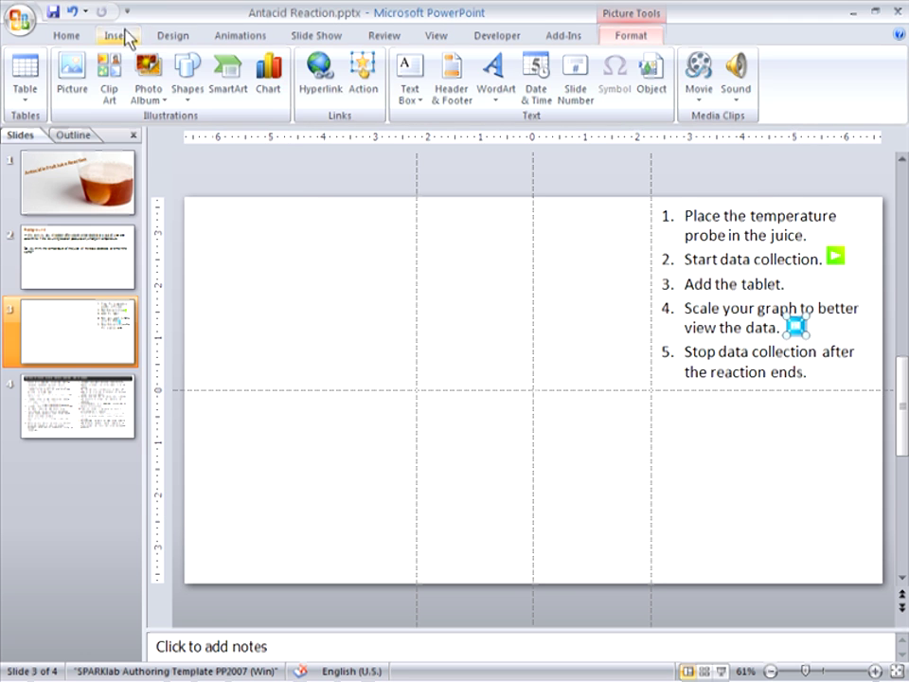
{"action": "left_click", "coordinate": [74, 87]}
{"action": "double_click", "coordinate": [495, 207]}
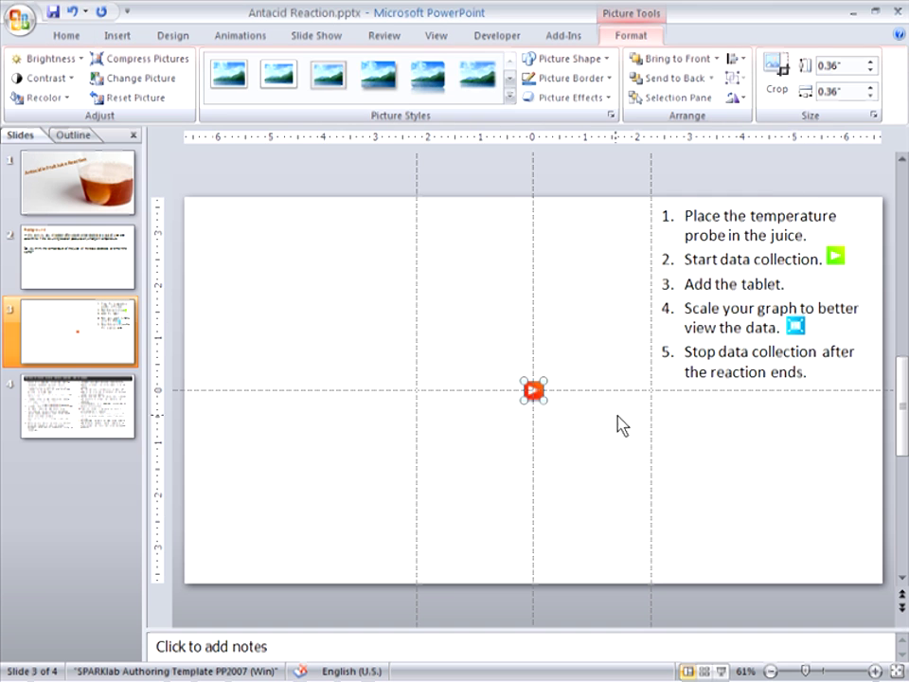
{"action": "left_click_drag", "start_coordinate": [534, 389], "coordinate": [822, 370]}
{"action": "left_click", "coordinate": [748, 474]}
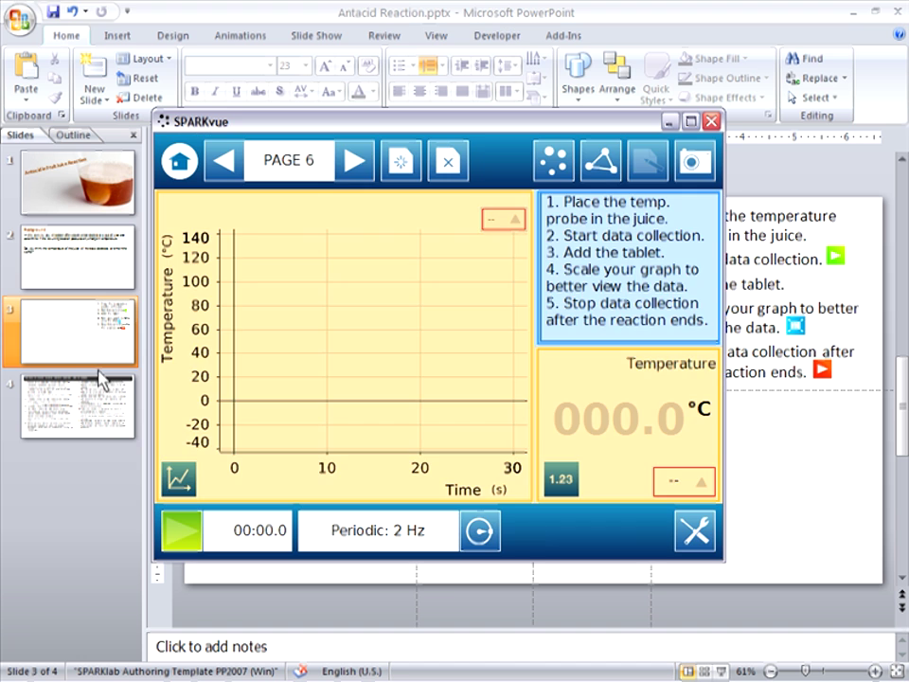
{"action": "left_click", "coordinate": [350, 167]}
{"action": "left_click", "coordinate": [349, 170]}
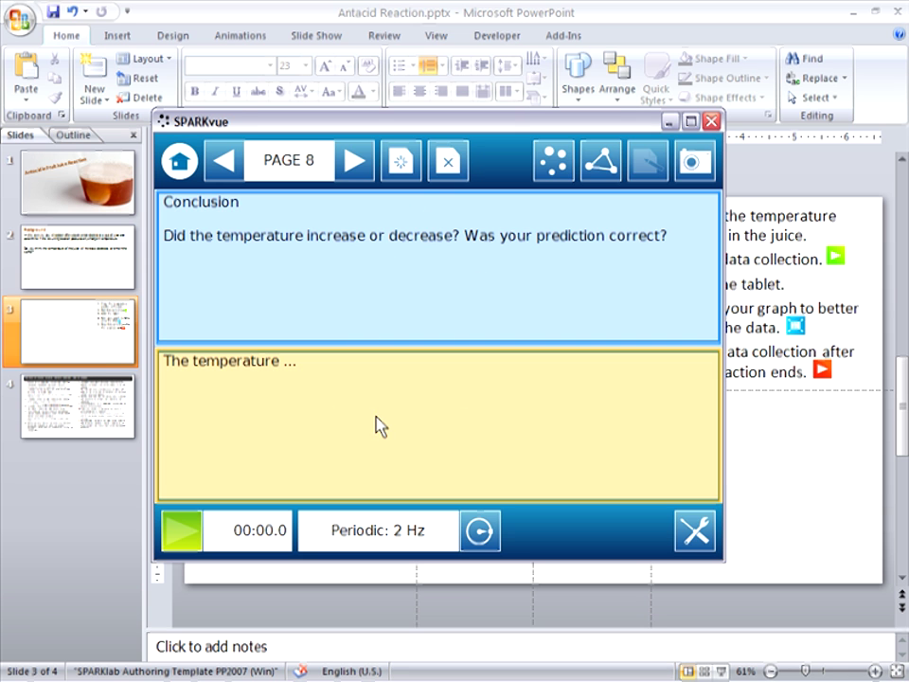
Duplicate the Background slide and move the copy after the chart slide
{"action": "left_click", "coordinate": [94, 372]}
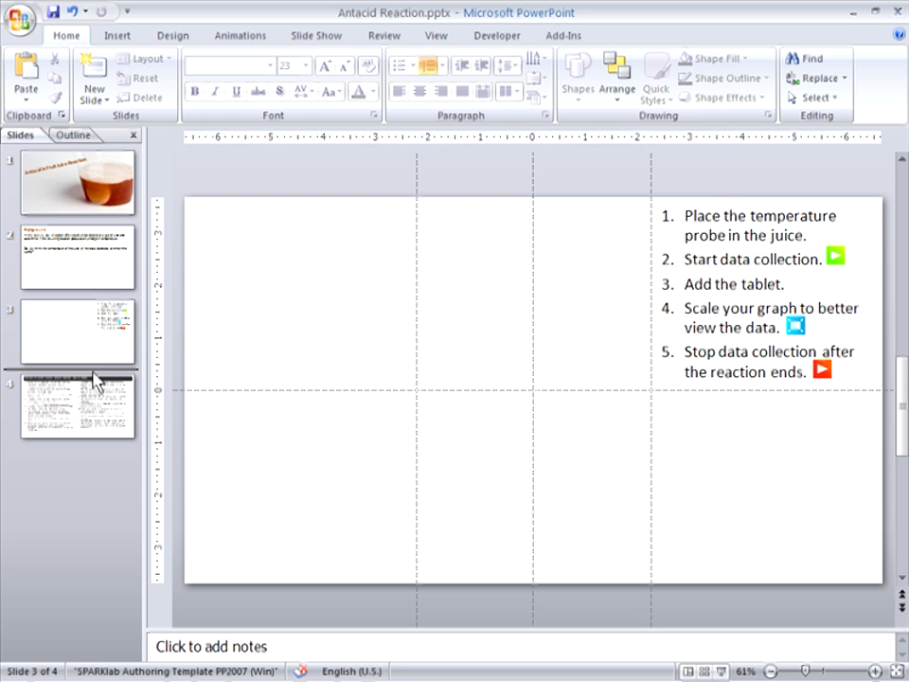
{"action": "left_click", "coordinate": [94, 258]}
{"action": "right_click", "coordinate": [77, 249]}
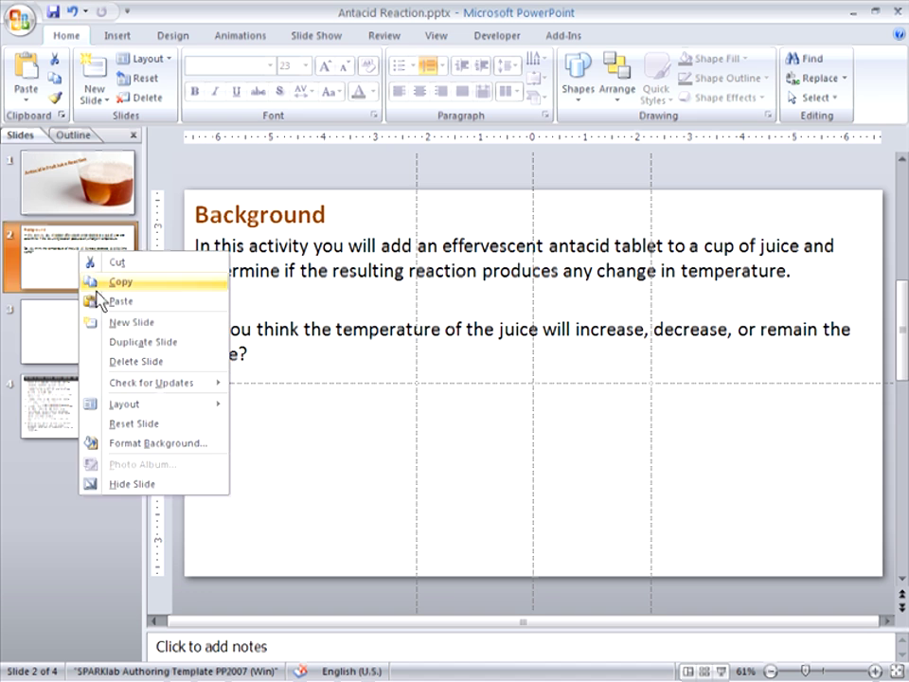
{"action": "left_click", "coordinate": [98, 341]}
{"action": "left_click_drag", "start_coordinate": [94, 338], "coordinate": [91, 437]}
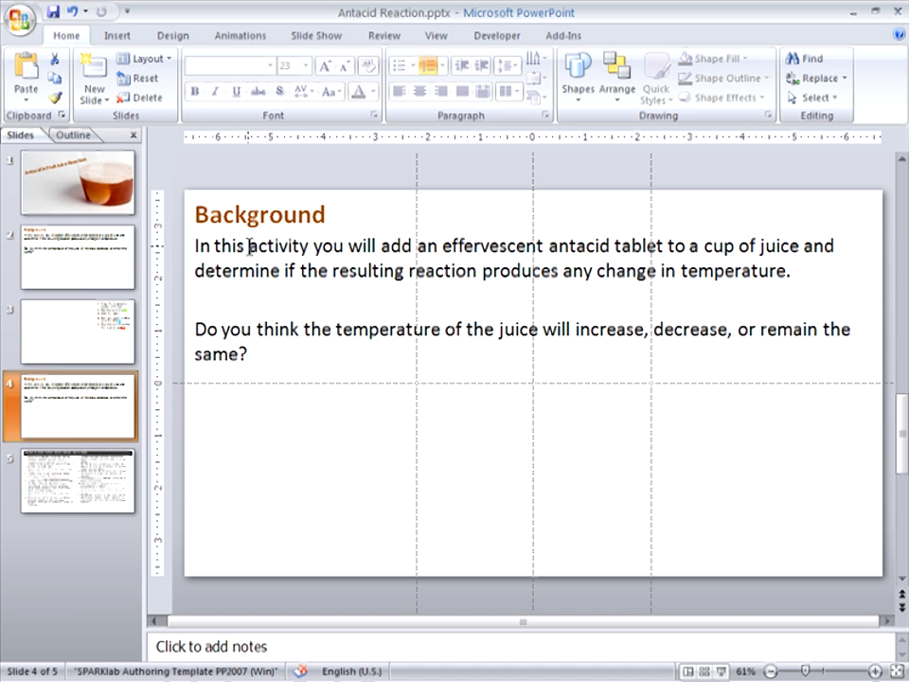
Retitle the copy 'Conclusion' and replace its body with the temperature and prediction questions
{"action": "left_click_drag", "start_coordinate": [196, 216], "coordinate": [287, 223]}
{"action": "type", "text": "Co"}
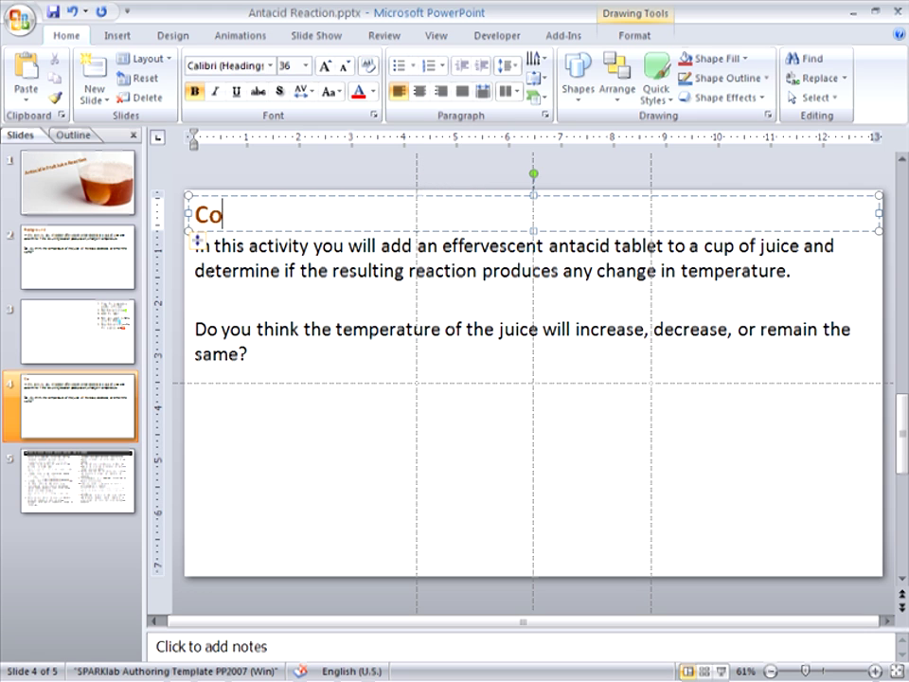
{"action": "type", "text": "nclusion"}
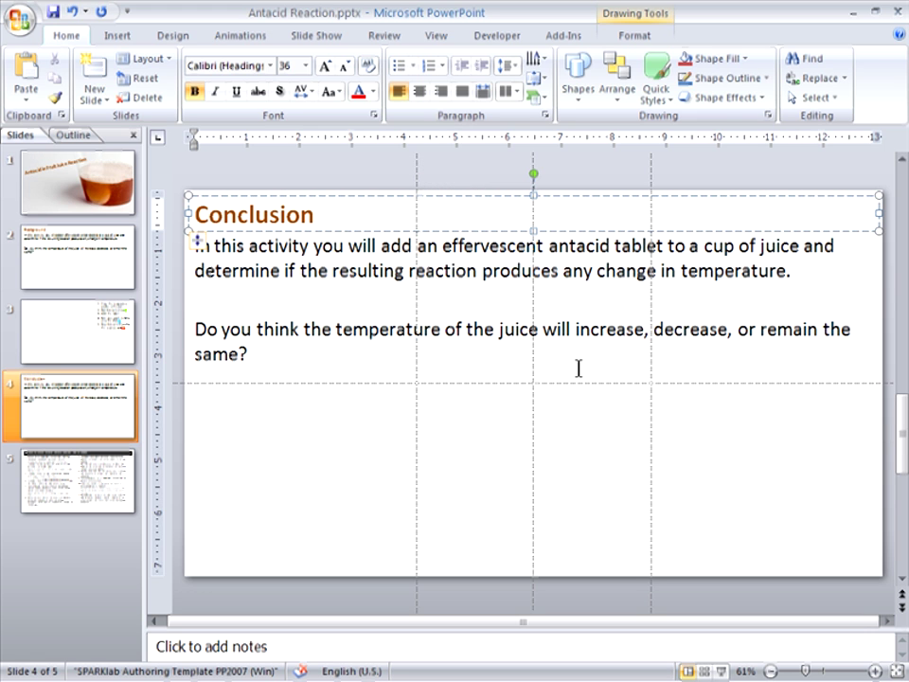
{"action": "left_click", "coordinate": [341, 269]}
{"action": "key", "text": "ctrl+a"}
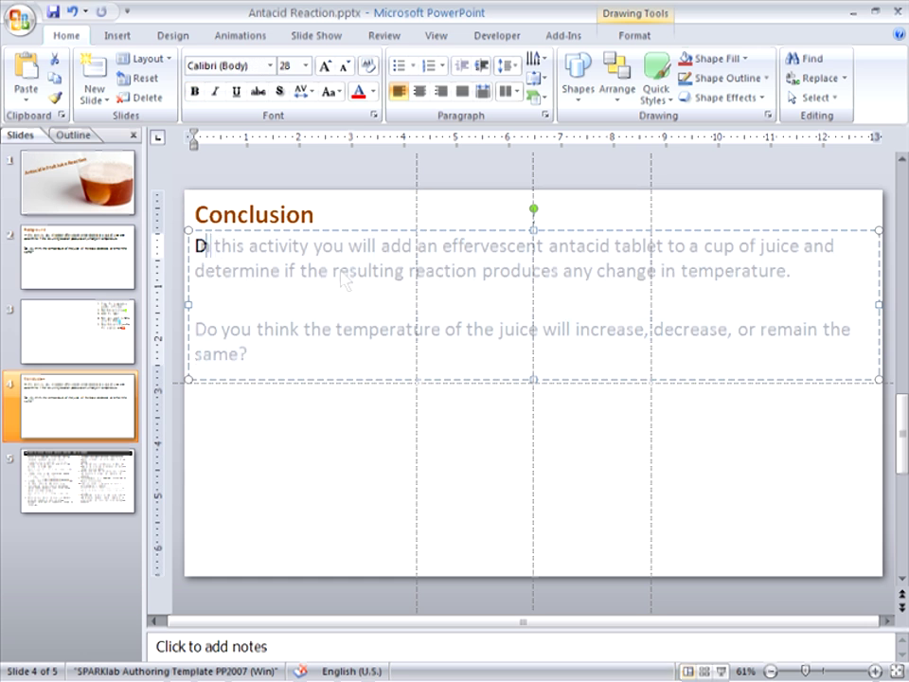
{"action": "type", "text": "Did the temperature increase or decrease? Was your prediction correc"}
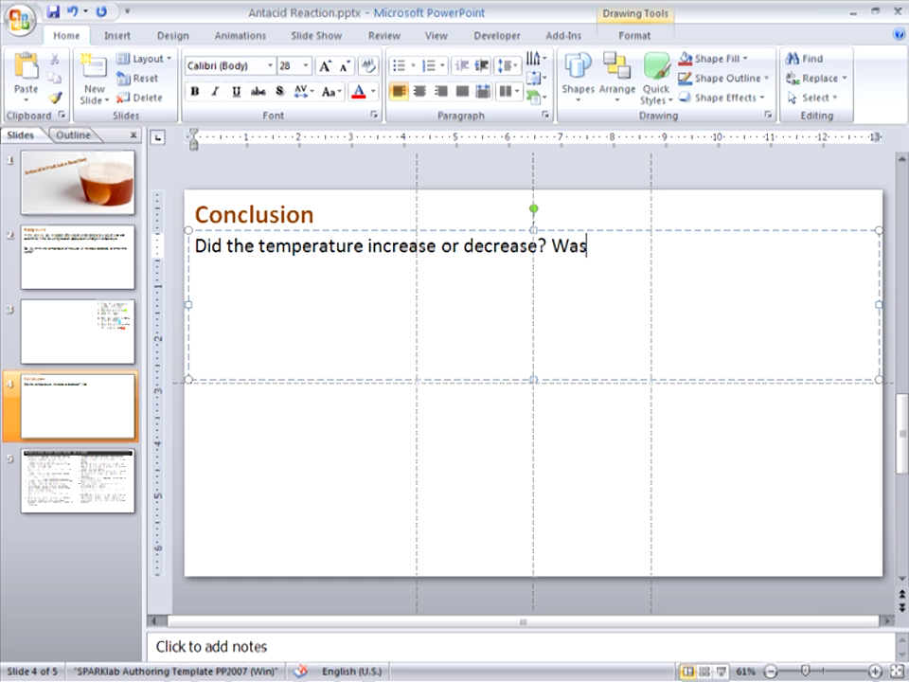
{"action": "type", "text": "t?"}
{"action": "left_click", "coordinate": [313, 483]}
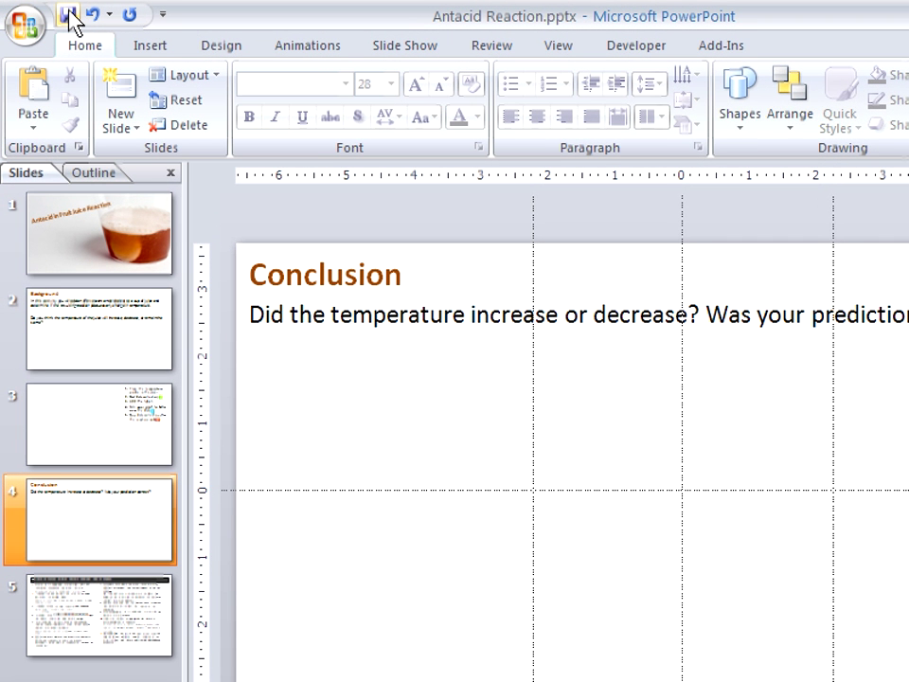
Save the presentation and choose PNG as the Save As file type
{"action": "left_click", "coordinate": [72, 19]}
{"action": "left_click", "coordinate": [23, 25]}
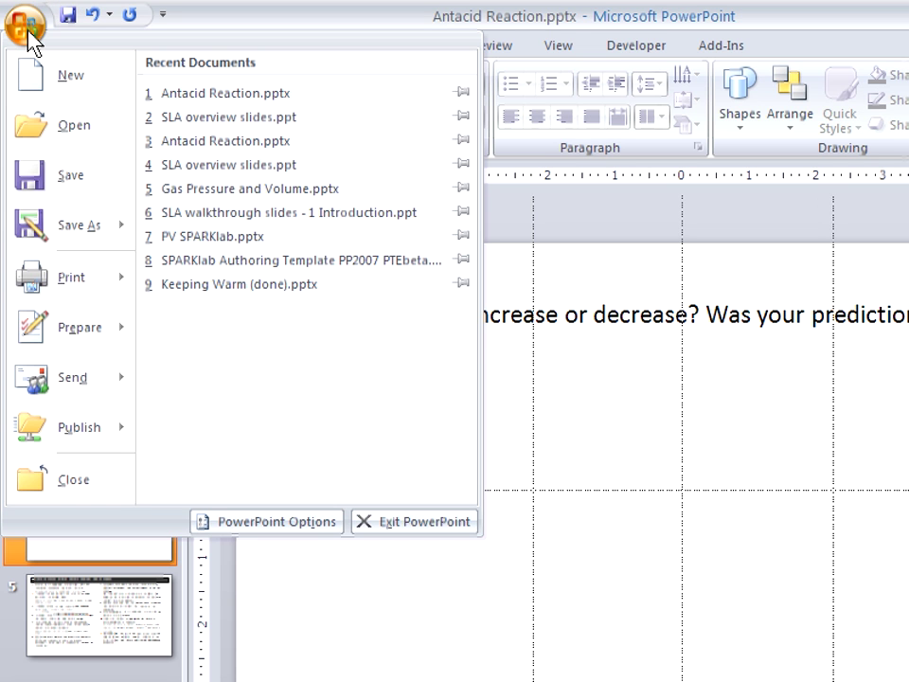
{"action": "left_click", "coordinate": [31, 230]}
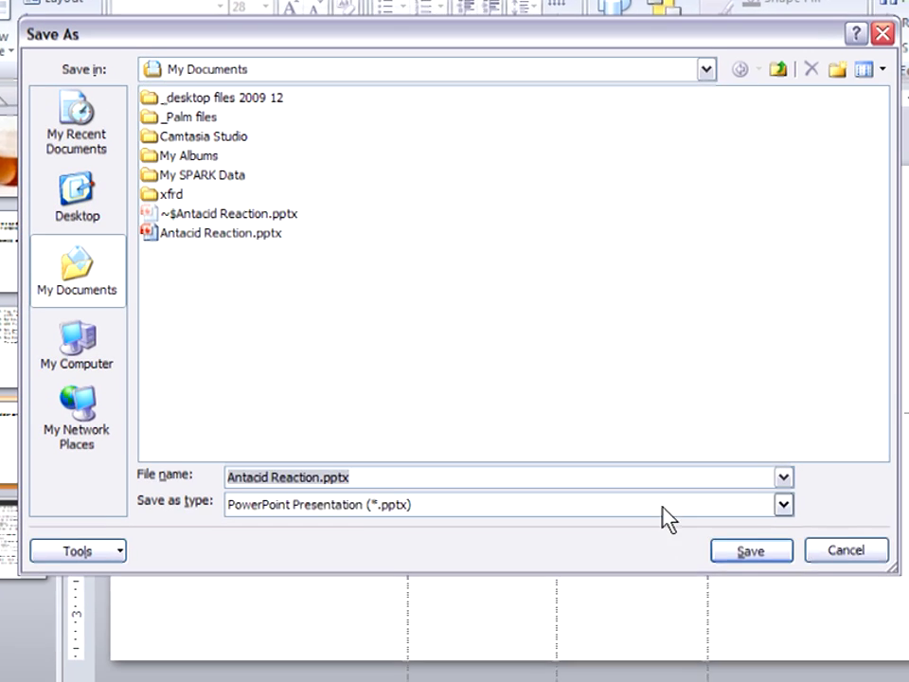
{"action": "left_click", "coordinate": [666, 503]}
{"action": "scroll", "coordinate": [644, 559], "scroll_direction": "down", "scroll_amount": 2}
{"action": "scroll", "coordinate": [640, 559], "scroll_direction": "down", "scroll_amount": 4}
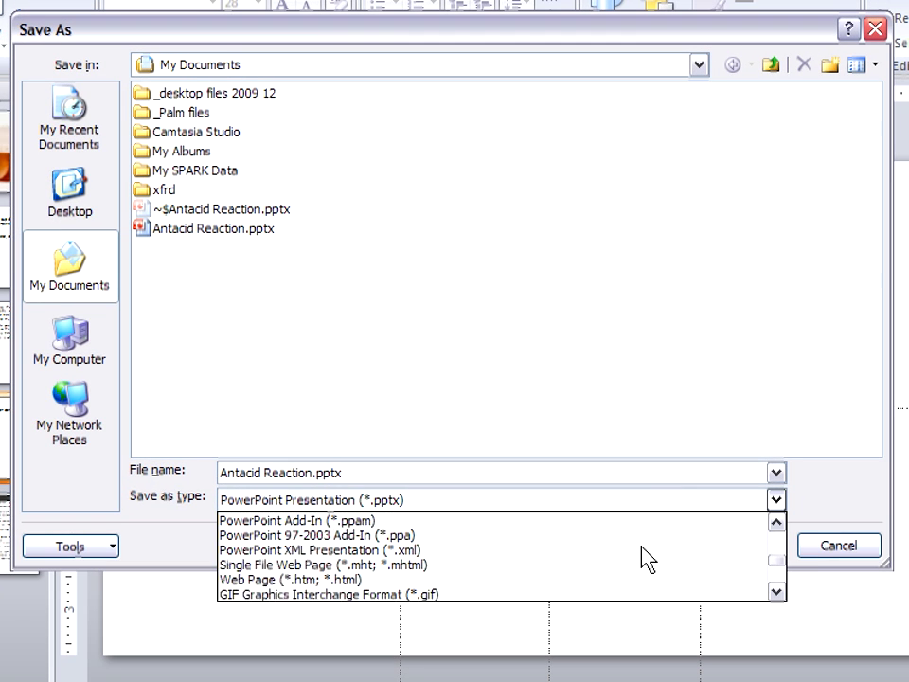
{"action": "left_click", "coordinate": [573, 567]}
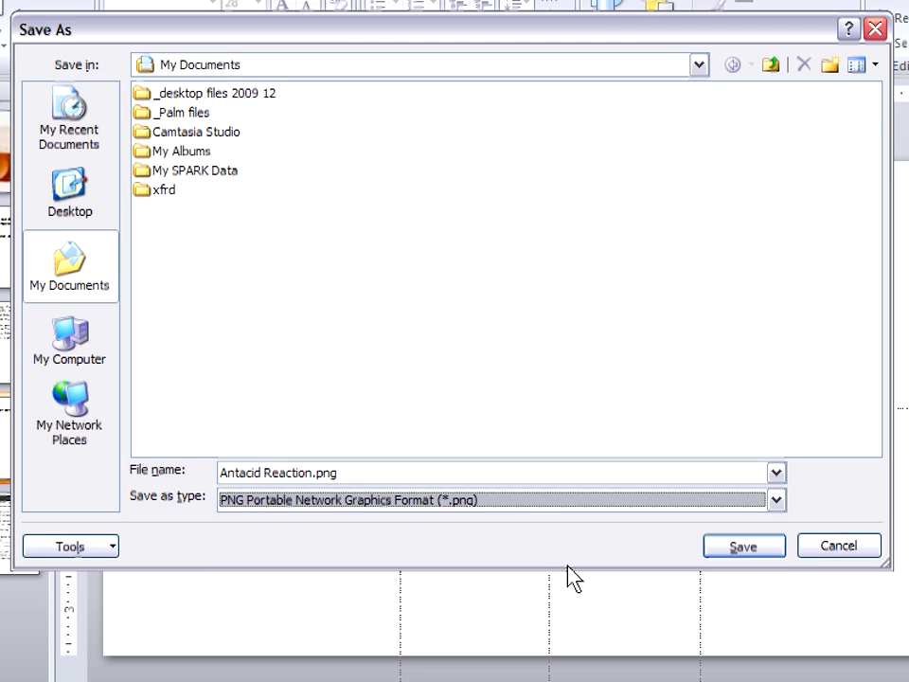
Export every slide to the Desktop under the name ending 'background images'
{"action": "left_click", "coordinate": [360, 470]}
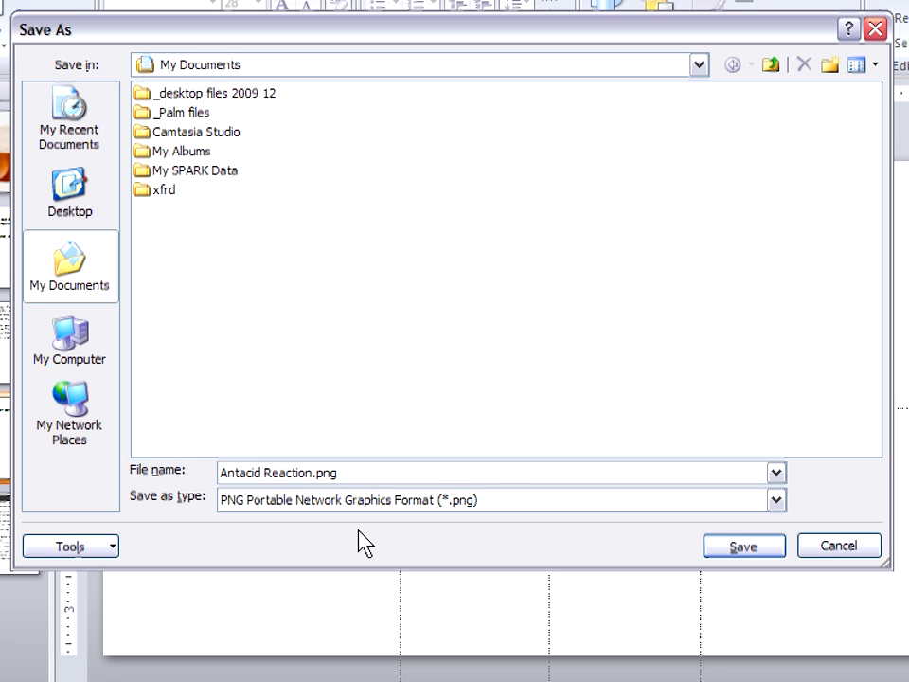
{"action": "left_click", "coordinate": [69, 194]}
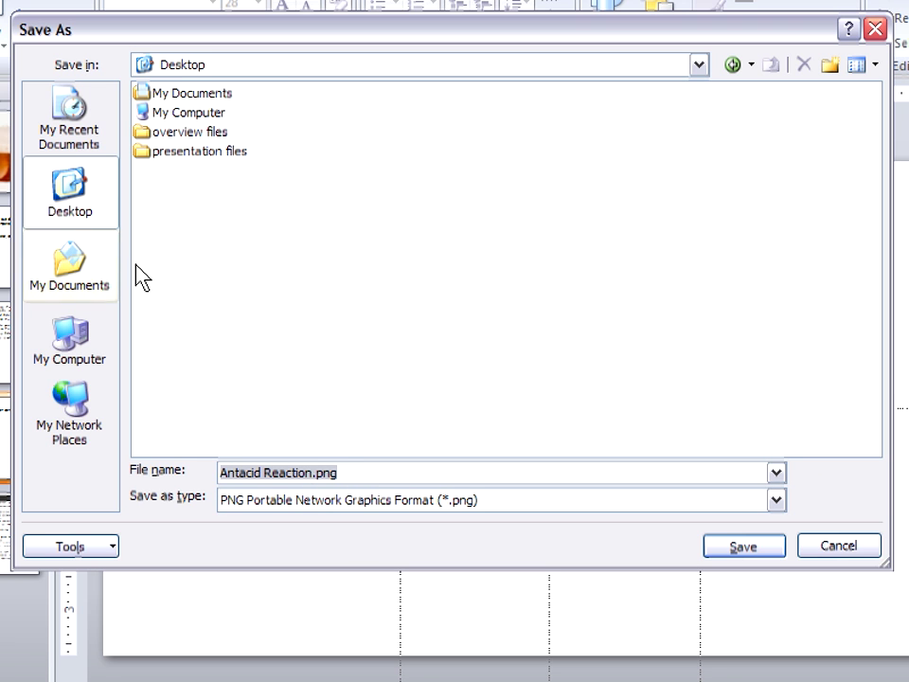
{"action": "left_click", "coordinate": [312, 470]}
{"action": "type", "text": "back"}
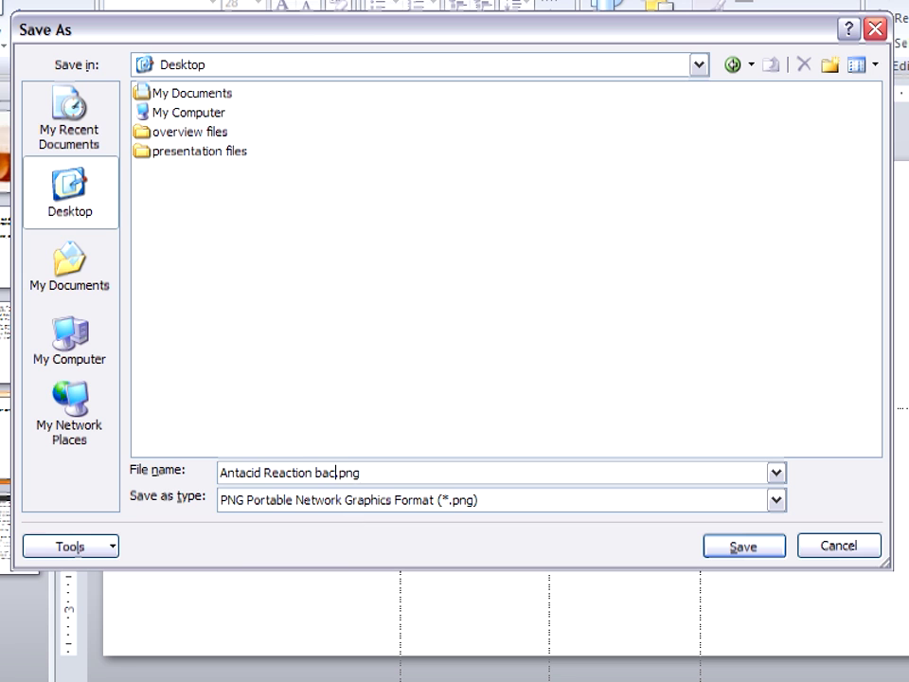
{"action": "type", "text": "ground images"}
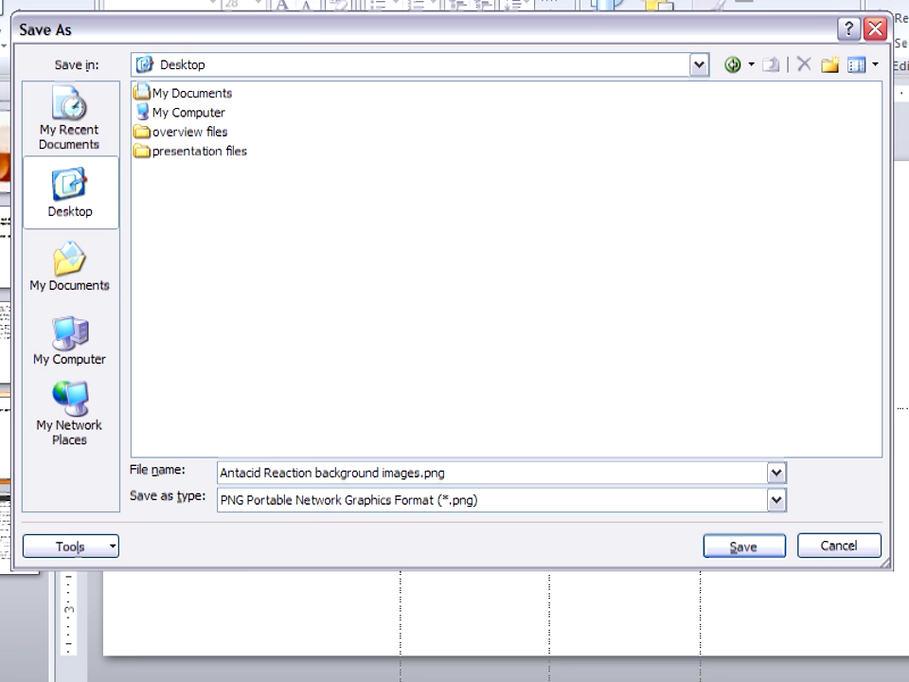
{"action": "key", "text": "Return"}
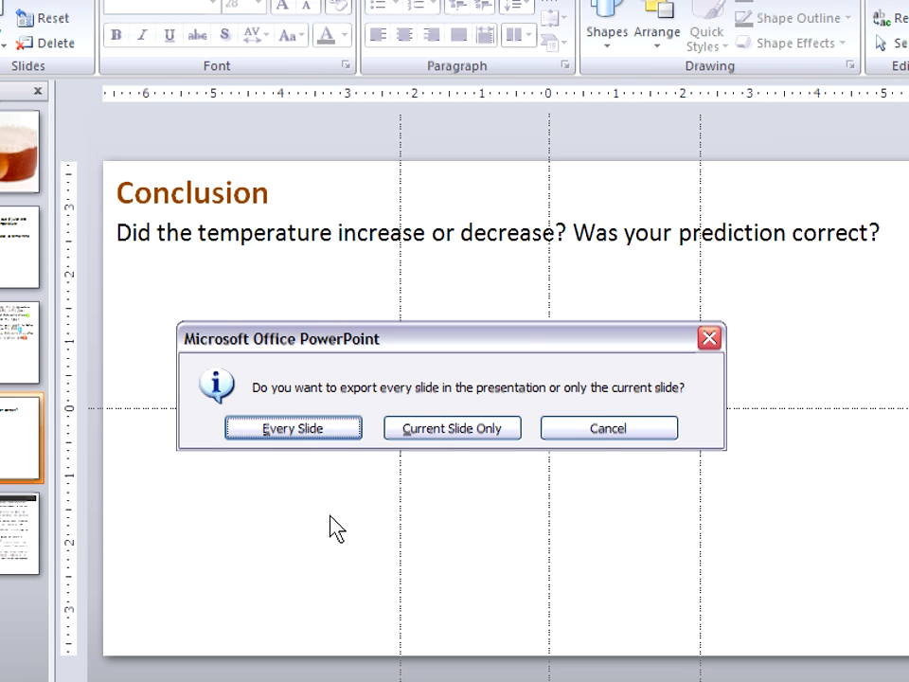
{"action": "left_click", "coordinate": [305, 432]}
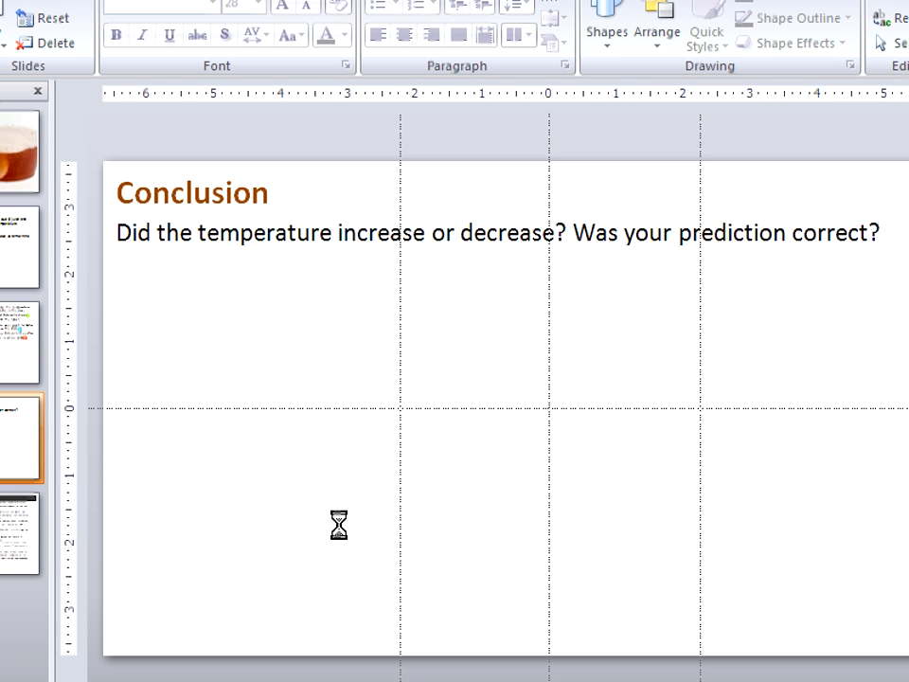
{"action": "left_click", "coordinate": [451, 426]}
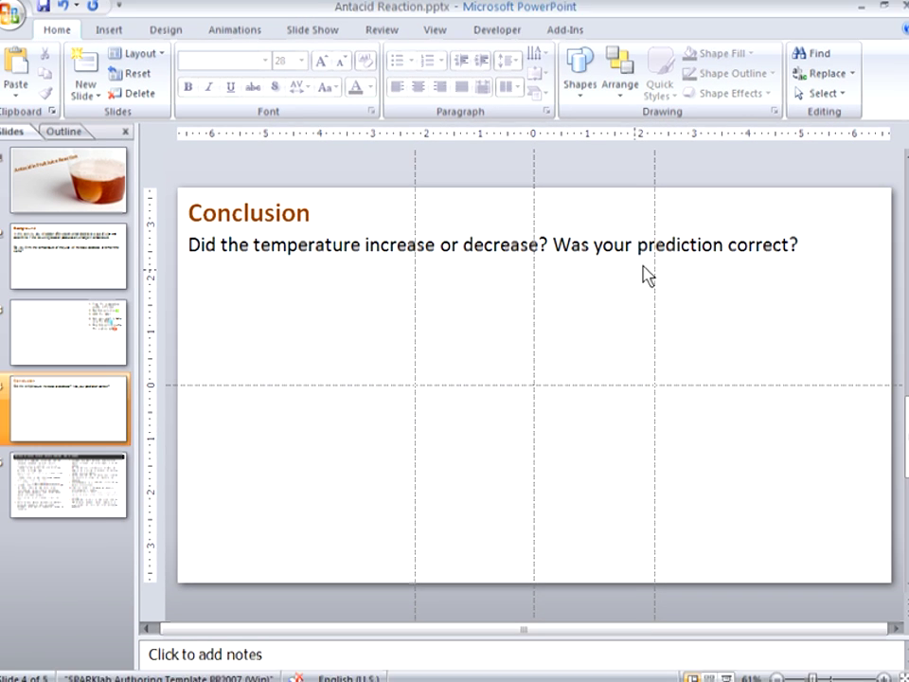
Close PowerPoint and open the Antacid Reaction background images folder on the desktop
{"action": "left_click", "coordinate": [899, 10]}
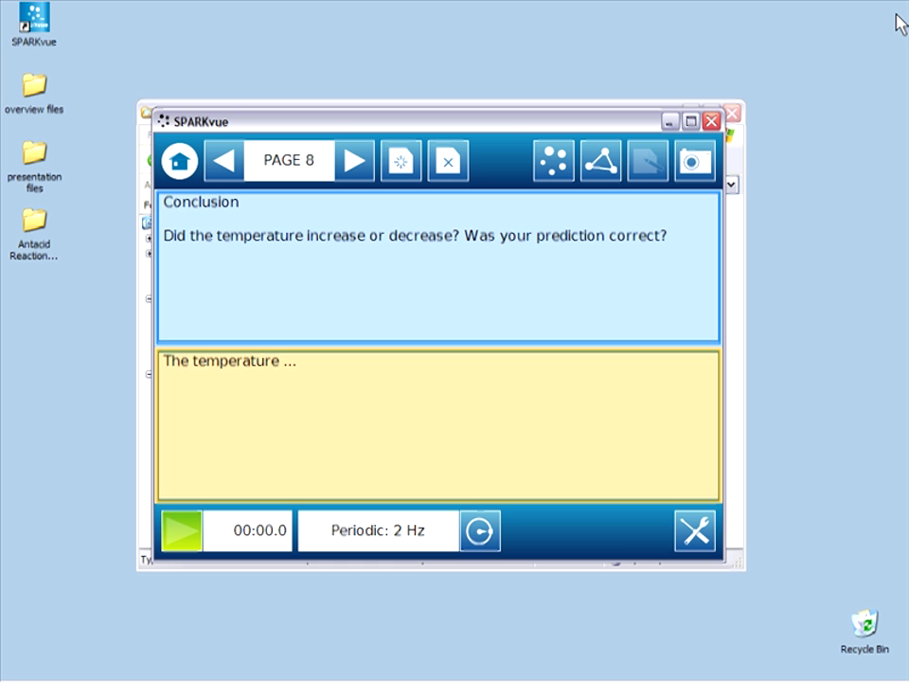
{"action": "left_click", "coordinate": [38, 223]}
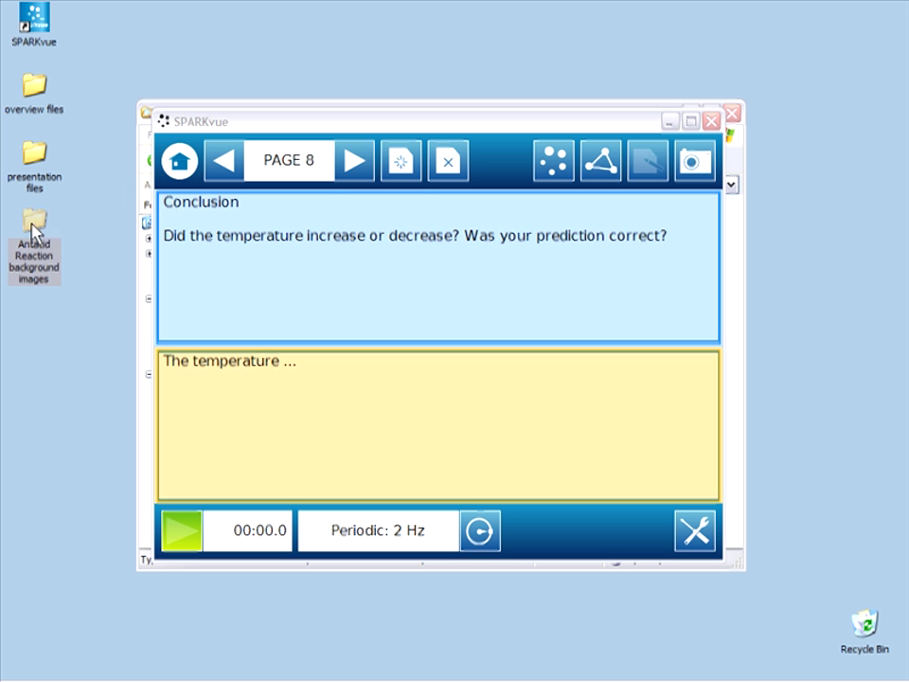
{"action": "double_click", "coordinate": [35, 231]}
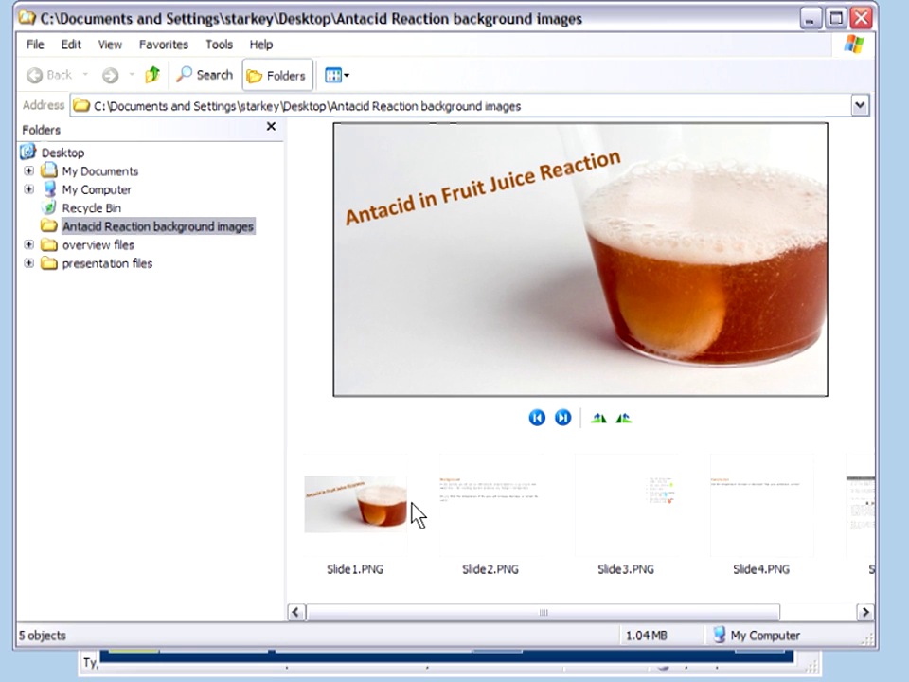
Preview each exported image, Slide1.PNG through Slide5.PNG, in Filmstrip view
{"action": "left_click", "coordinate": [399, 447]}
{"action": "left_click", "coordinate": [479, 514]}
{"action": "left_click", "coordinate": [622, 503]}
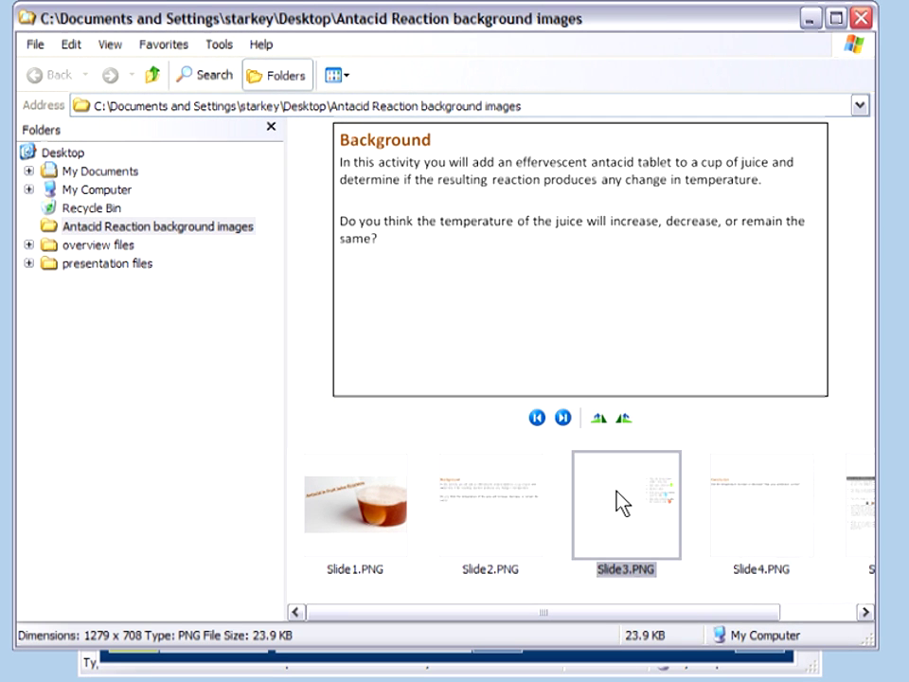
{"action": "left_click", "coordinate": [753, 507]}
{"action": "left_click_drag", "start_coordinate": [771, 613], "coordinate": [822, 538]}
{"action": "left_click", "coordinate": [827, 522]}
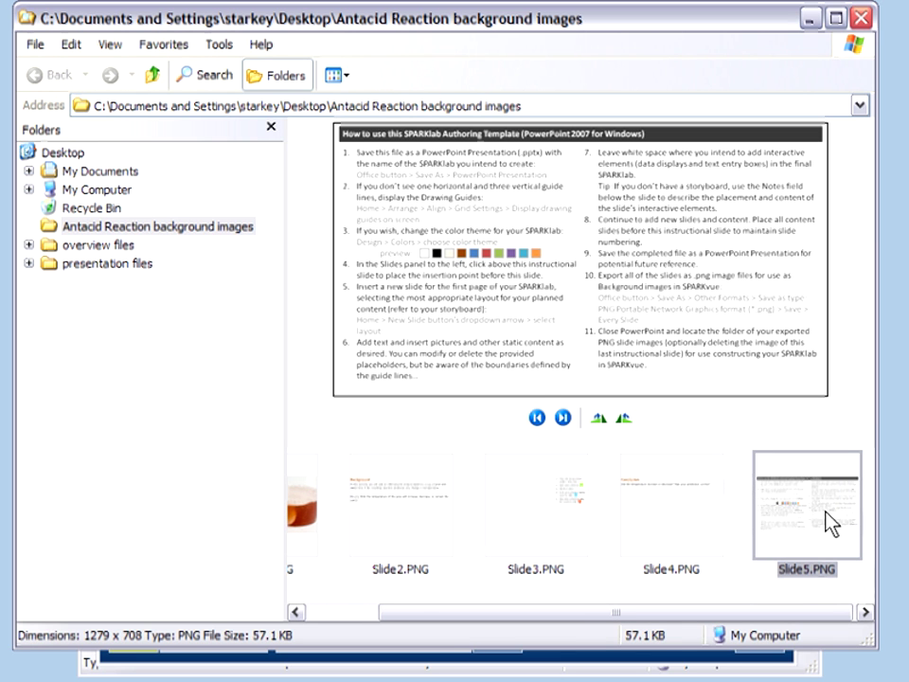
{"action": "left_click", "coordinate": [667, 533]}
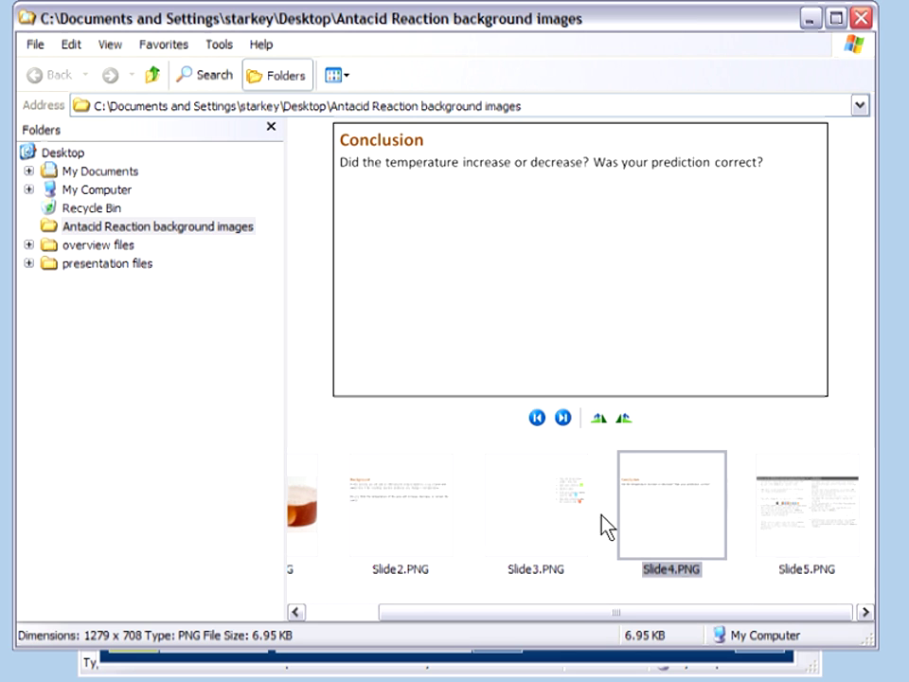
{"action": "left_click", "coordinate": [549, 527]}
{"action": "left_click", "coordinate": [396, 533]}
{"action": "left_click", "coordinate": [312, 506]}
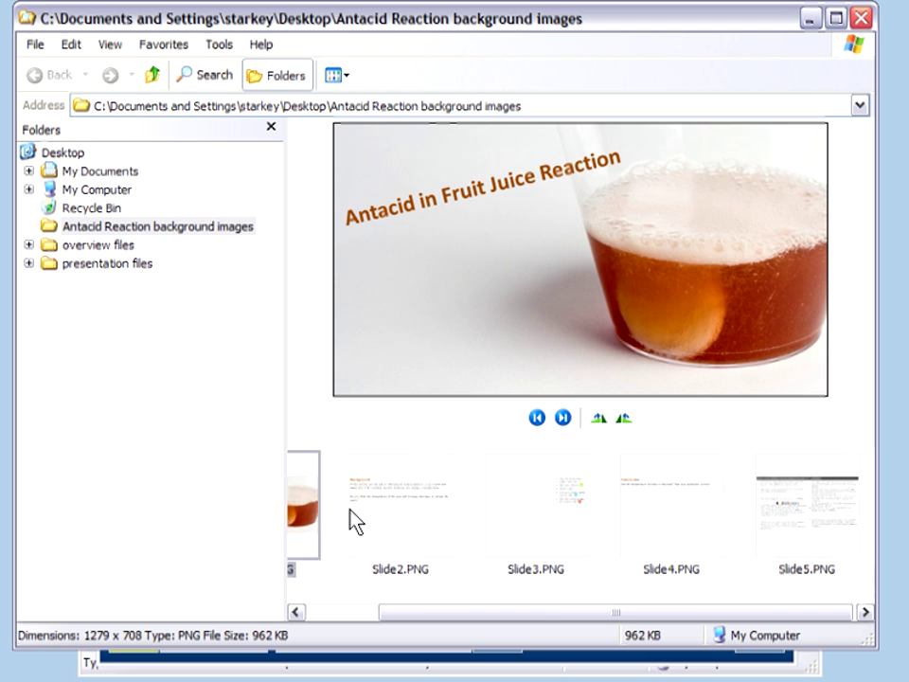